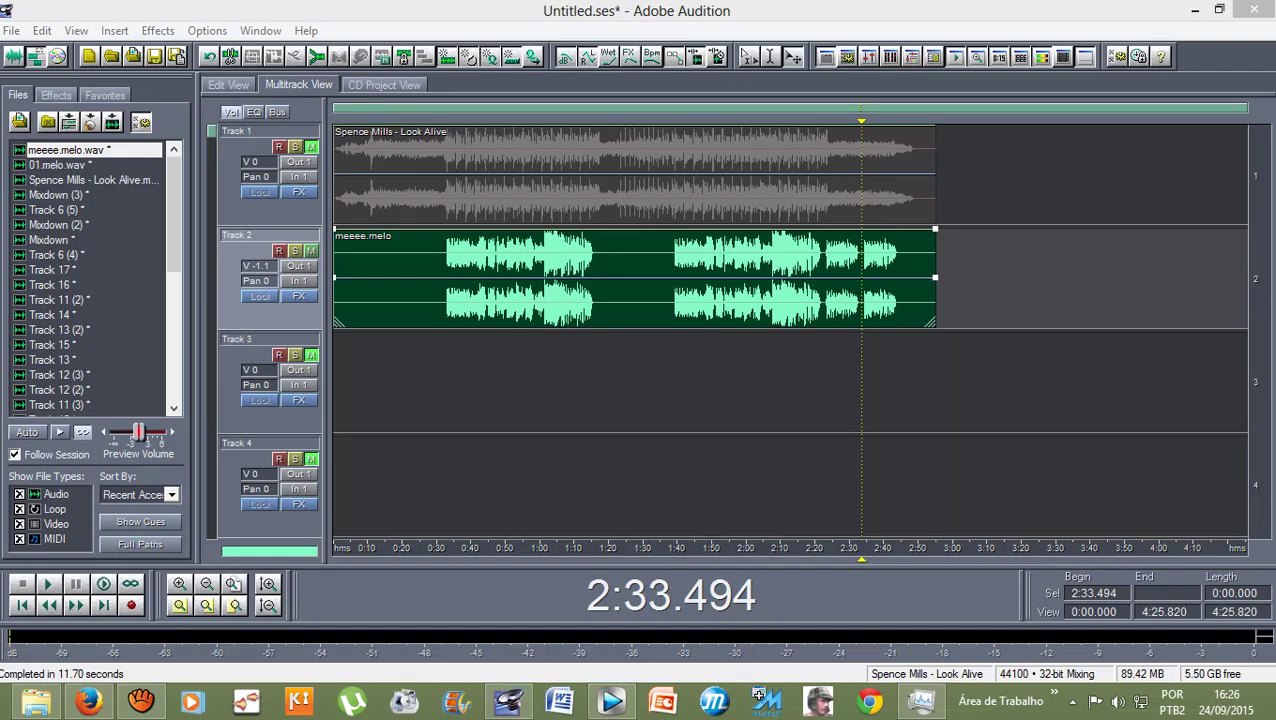
Unmute Track 1 and play both tracks together from 2:33.494, stopping near the end of the vocals.
left_click(296, 147)
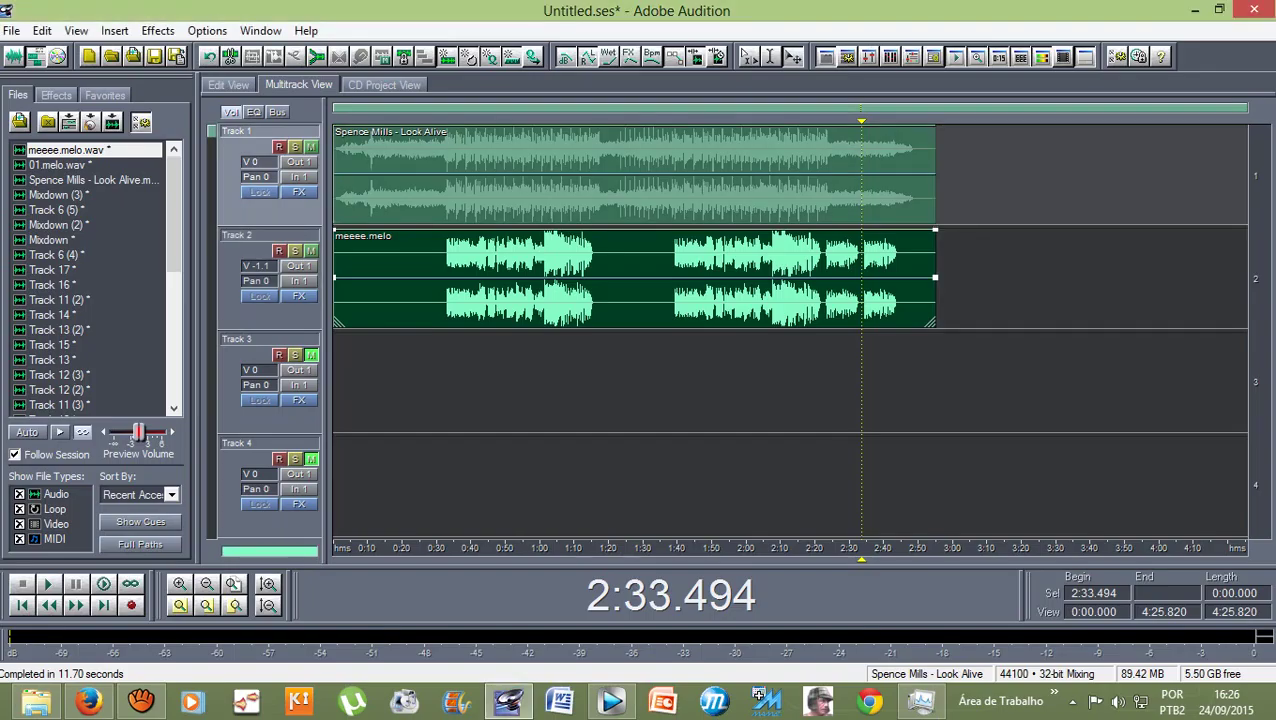
key("space")
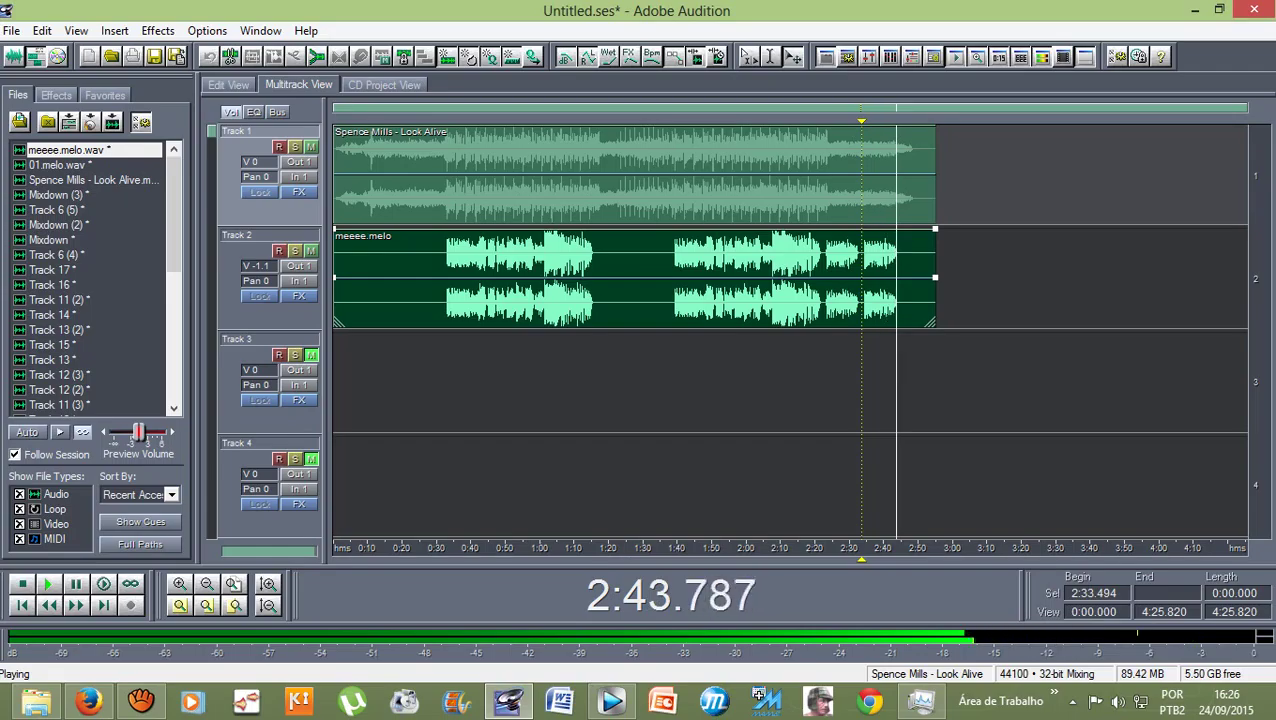
key("space")
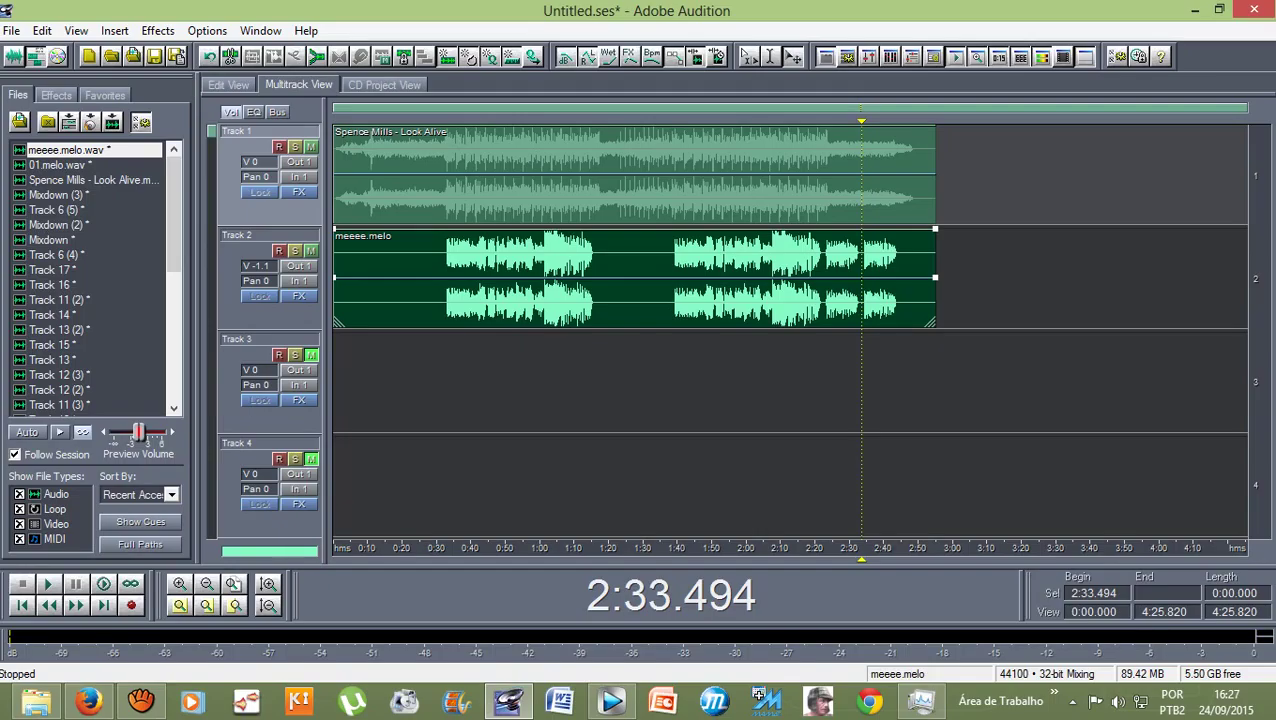
Open the meeee.melo clip in the waveform editor and play its last vocal phrase from 2:34.184.
double_click(880, 262)
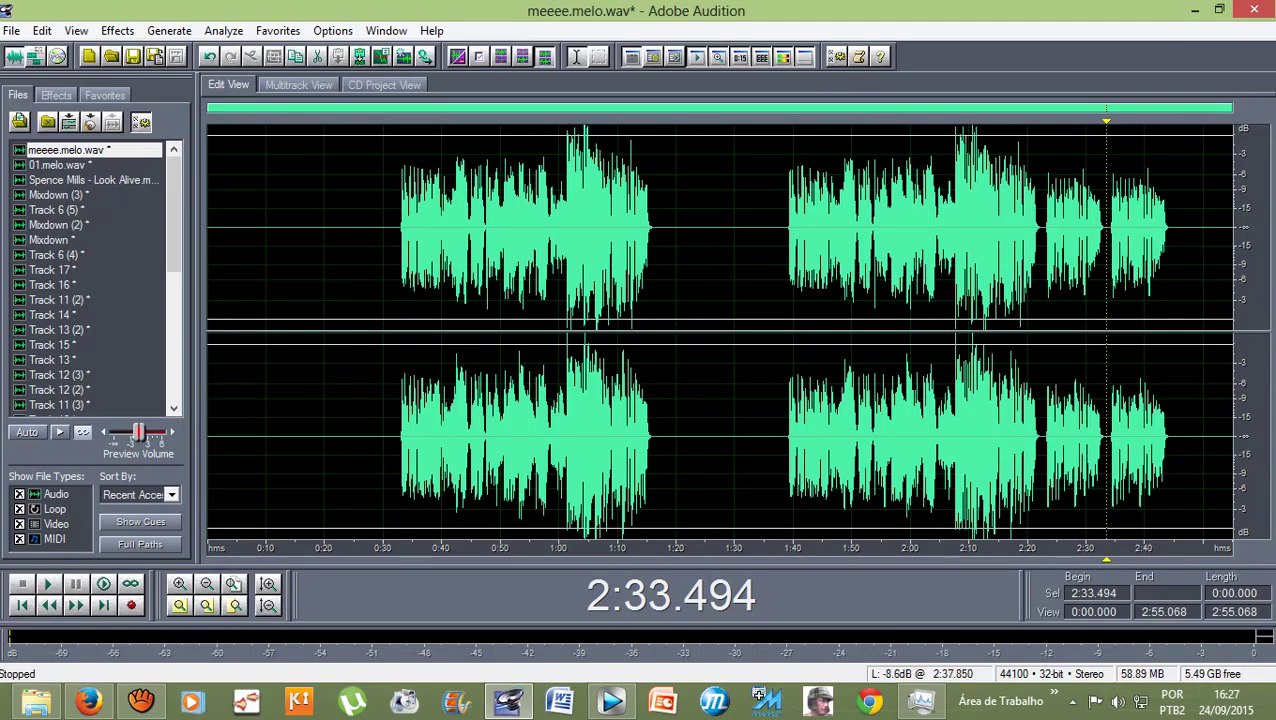
left_click(1133, 238)
scroll(1133, 238, "up", 3)
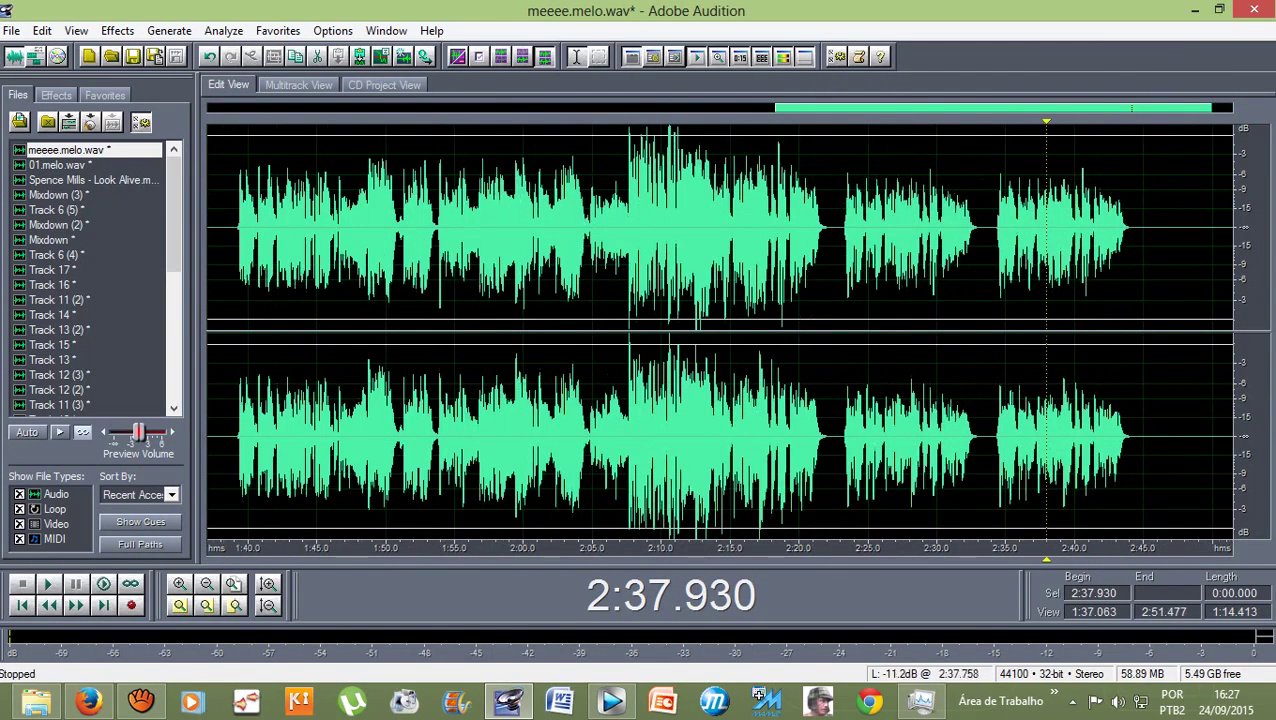
left_click(1029, 238)
left_click(995, 238)
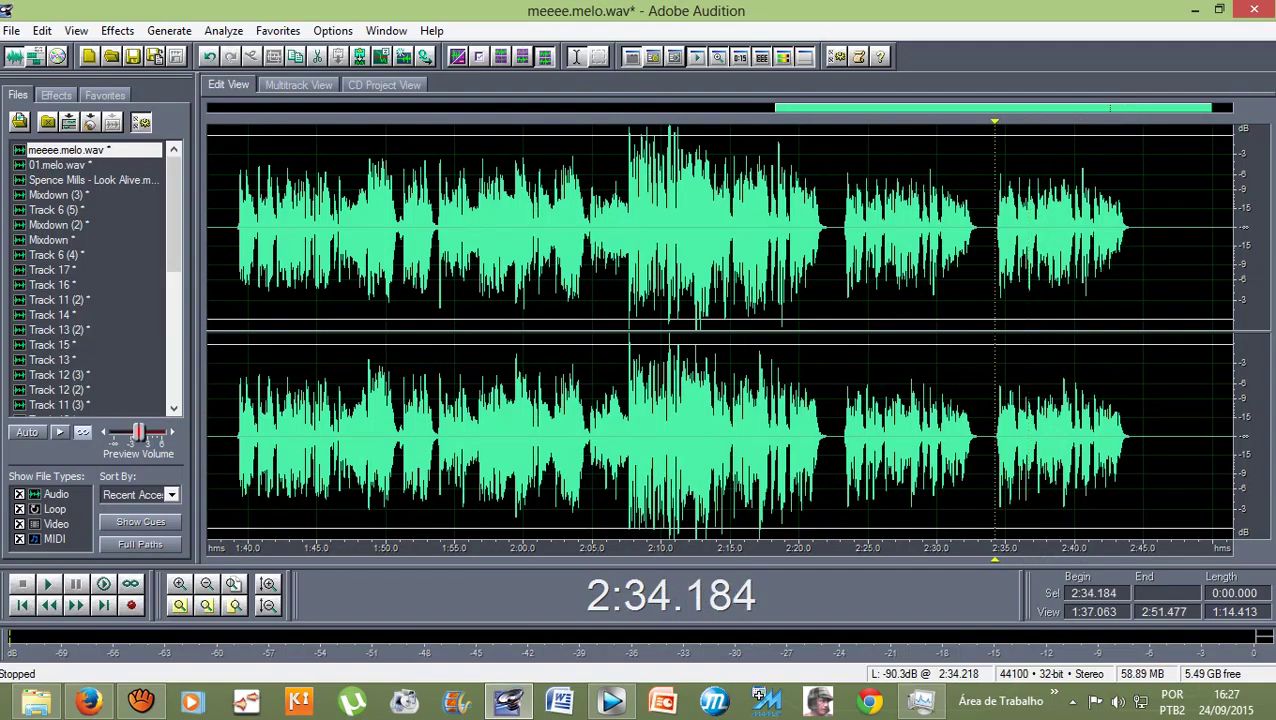
key("space")
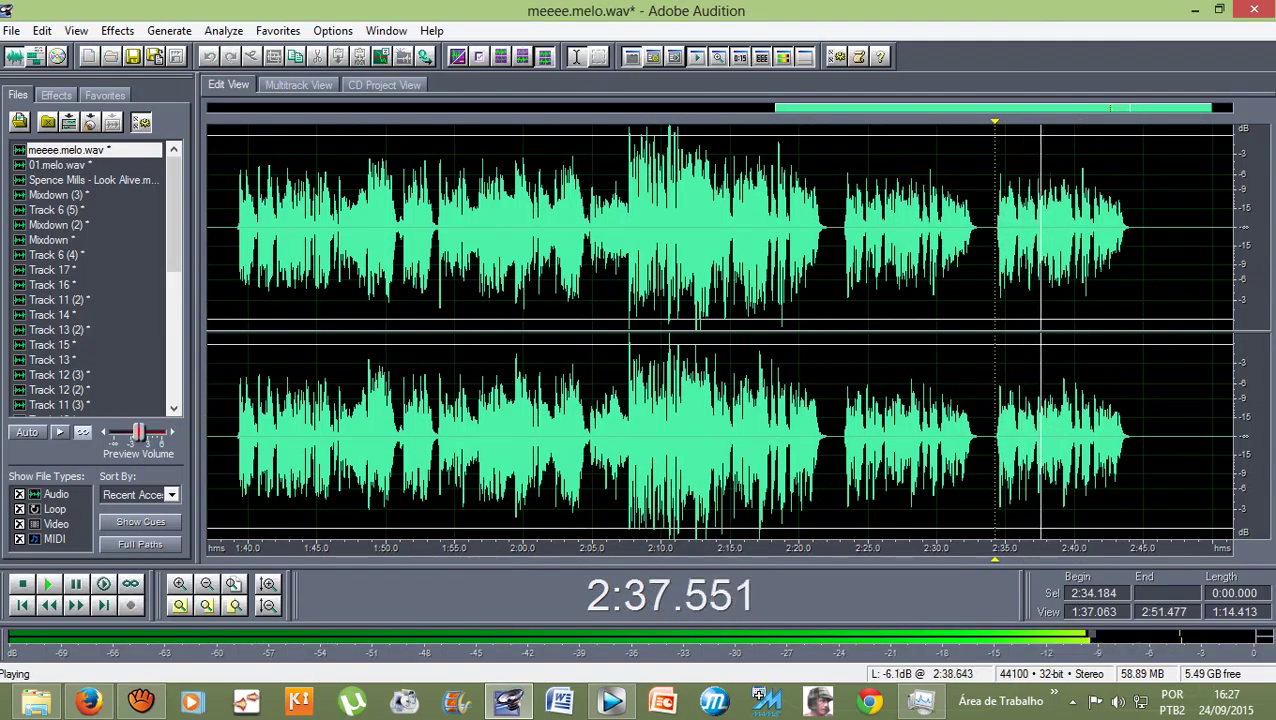
key("space")
Try a Fade Out on the last vocal phrase, over the range 2:37.180 to 2:43.988.
left_click_drag(1036, 225, 1128, 230)
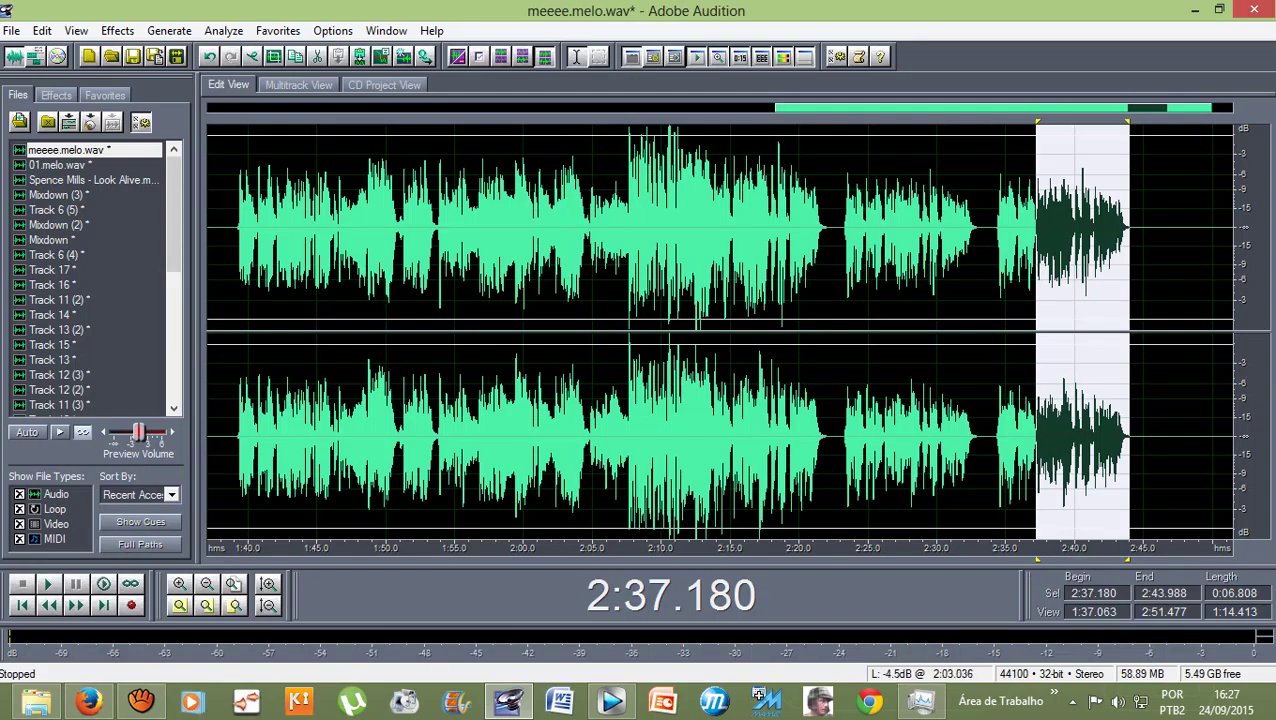
left_click(333, 31)
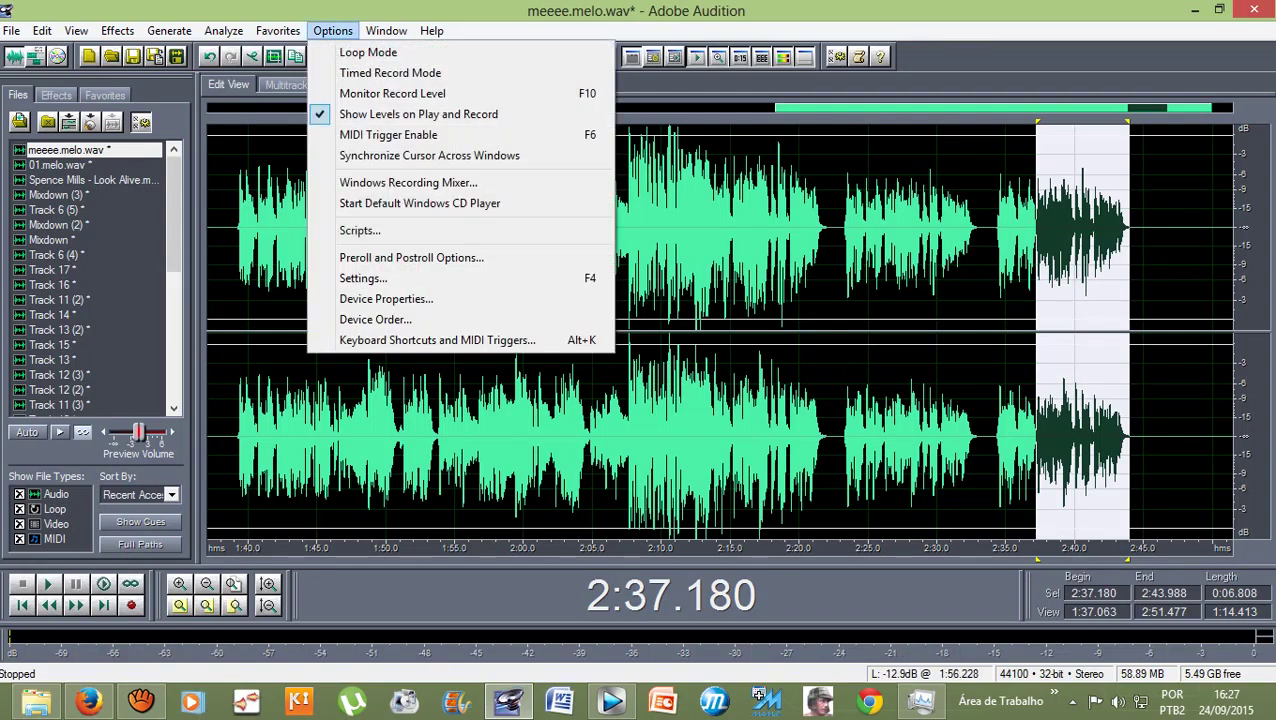
mouse_move(278, 31)
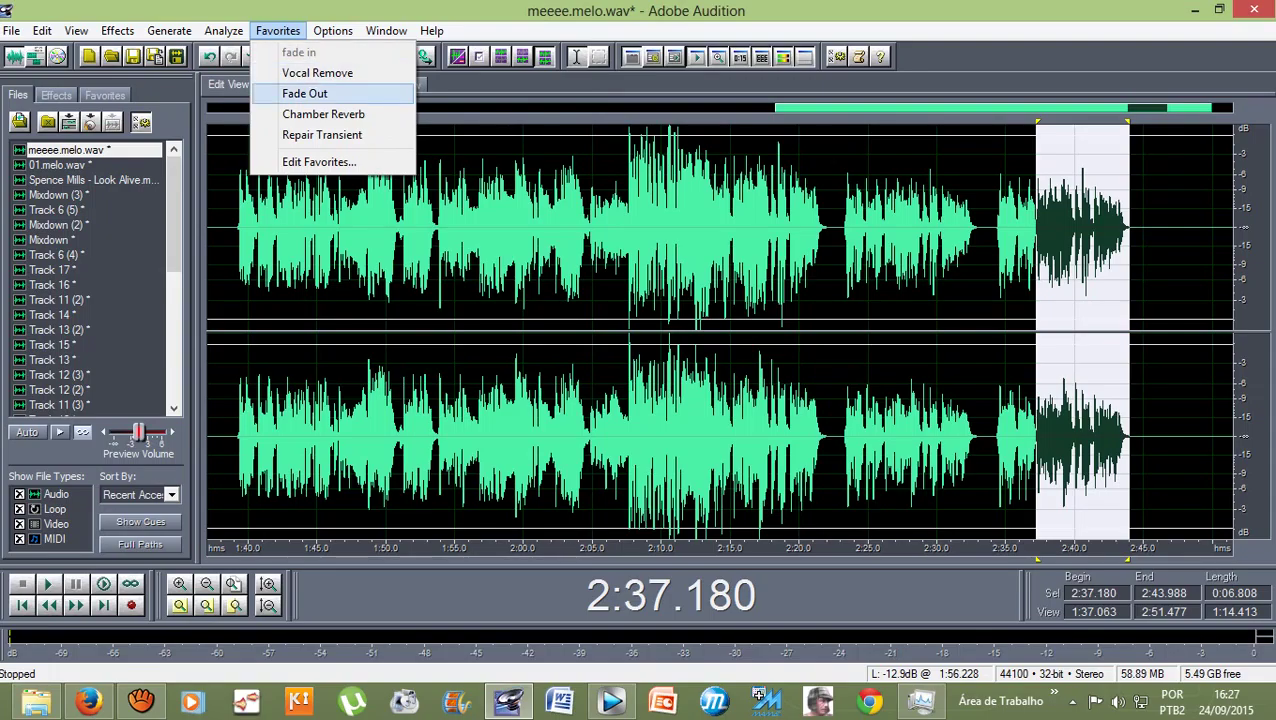
key("Return")
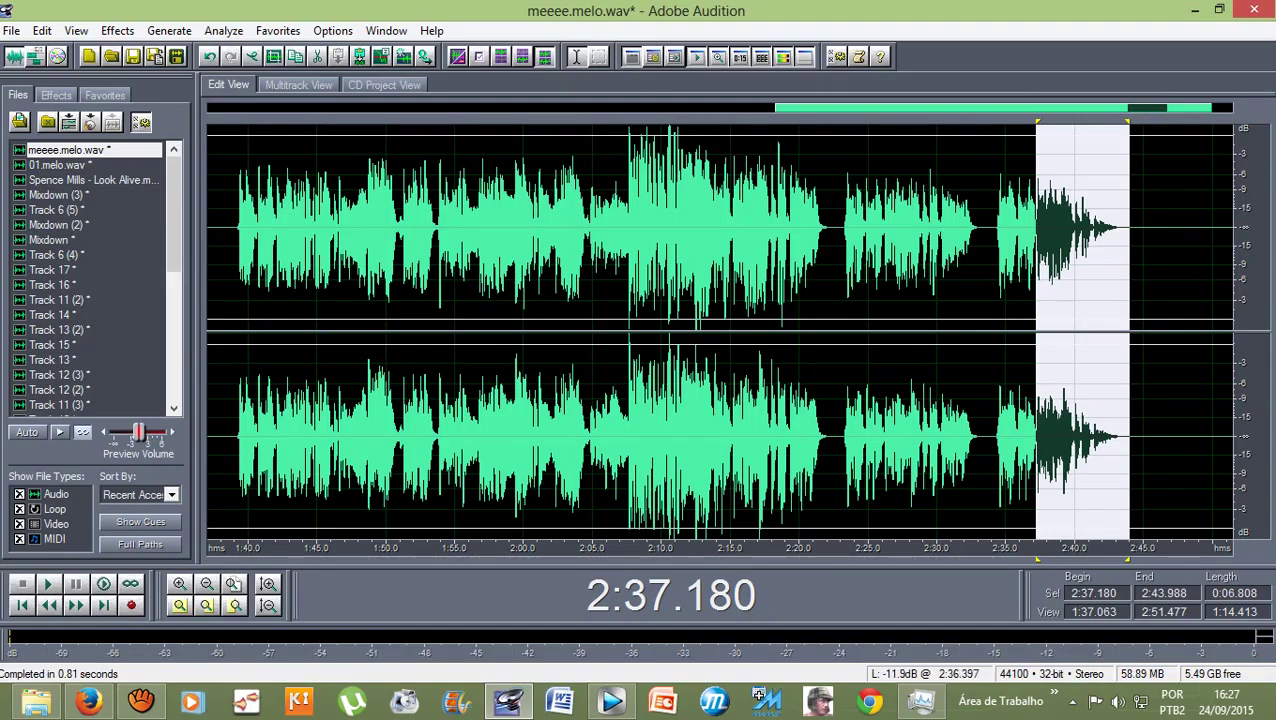
Listen to the faded phrase from 2:34.320, and undo the Fade Out.
left_click(996, 250)
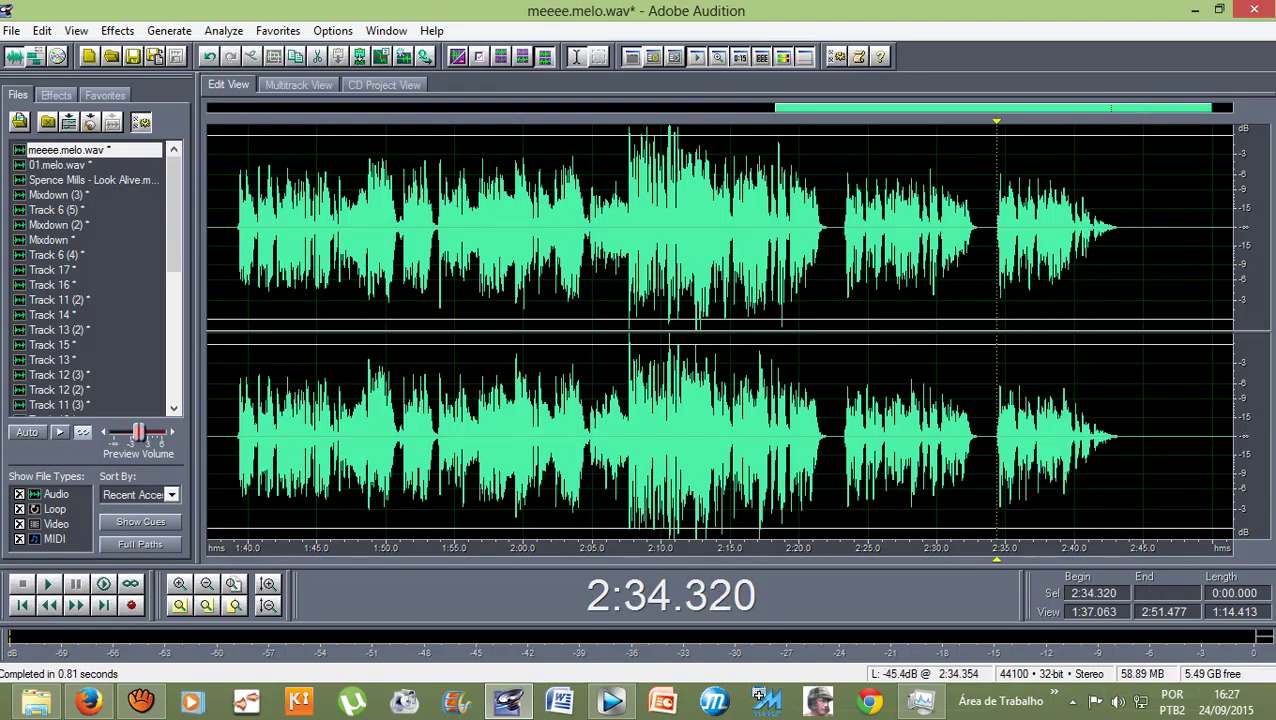
key("space")
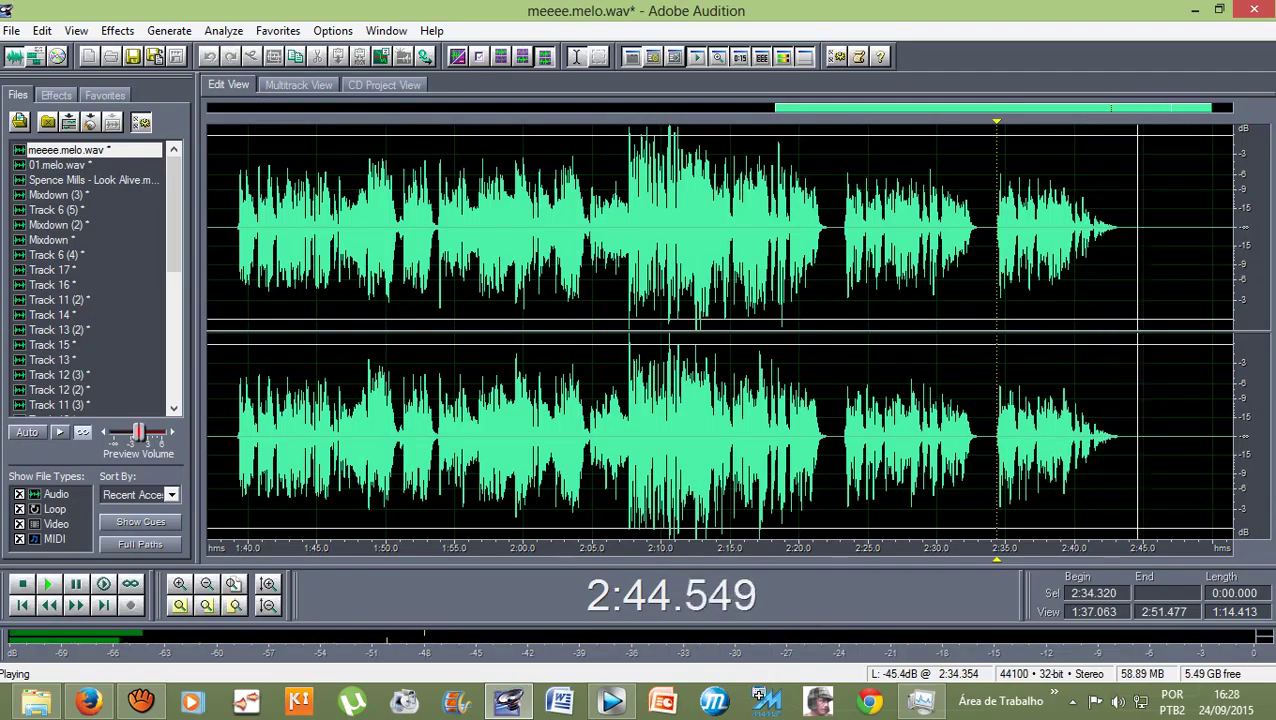
key("space")
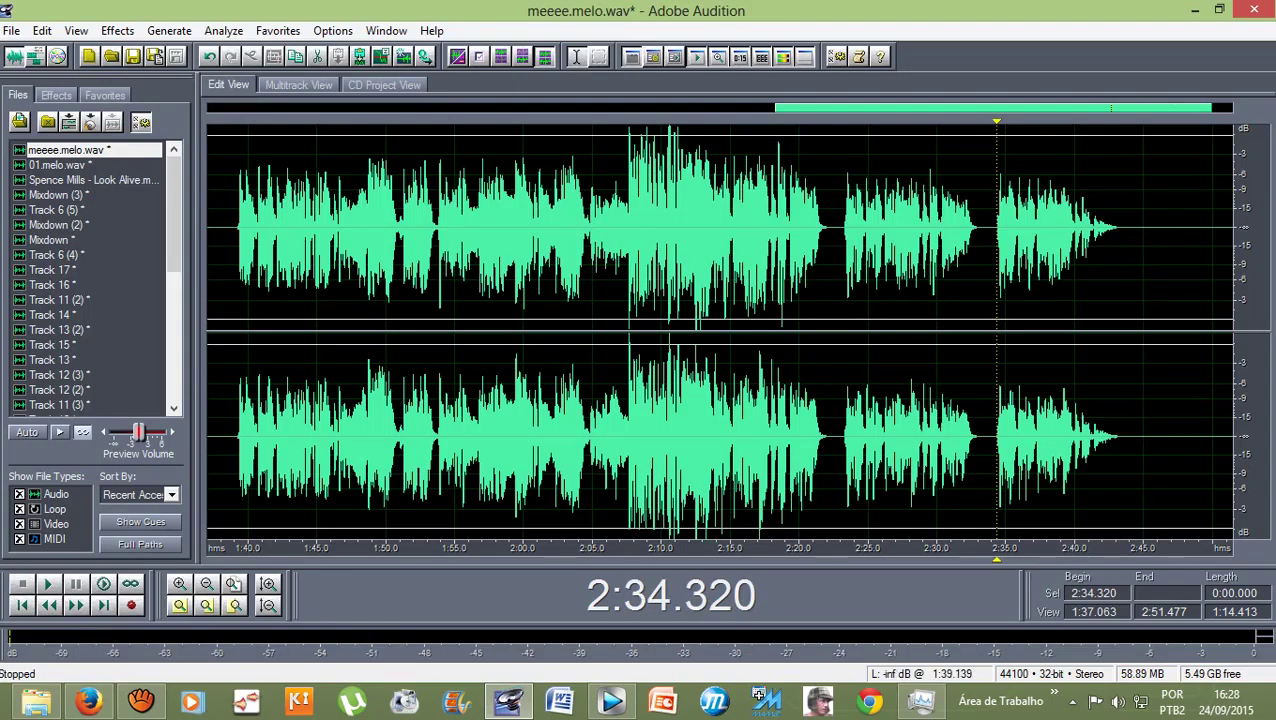
left_click(209, 56)
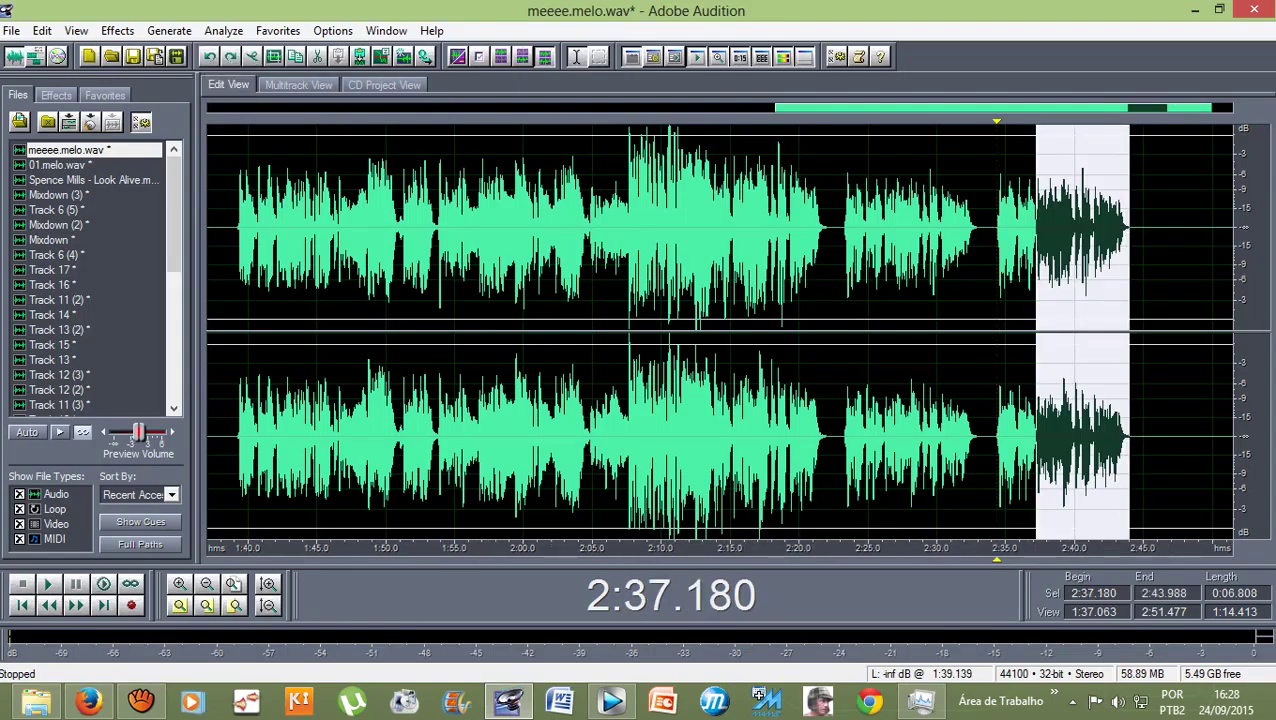
Apply Fade Out twice to the whole last vocal phrase, from 2:34.320 to 2:43.988.
left_click_drag(1034, 122, 998, 122)
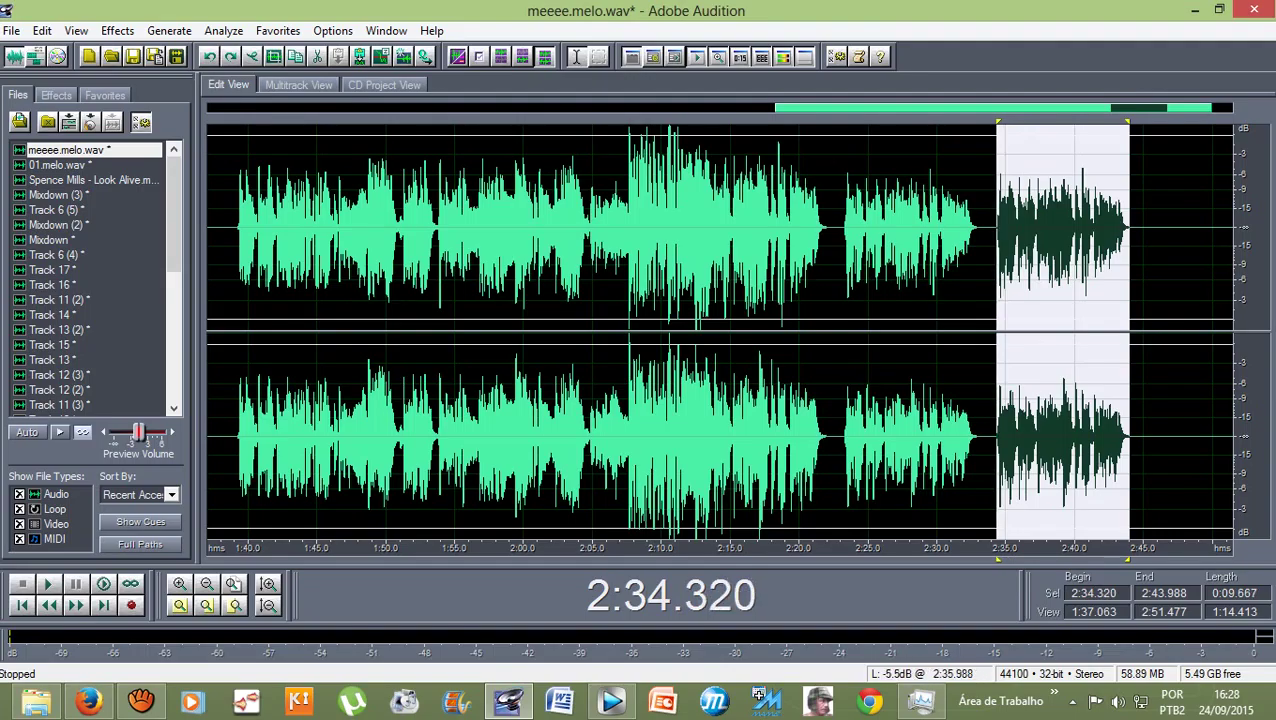
left_click(277, 30)
left_click(299, 94)
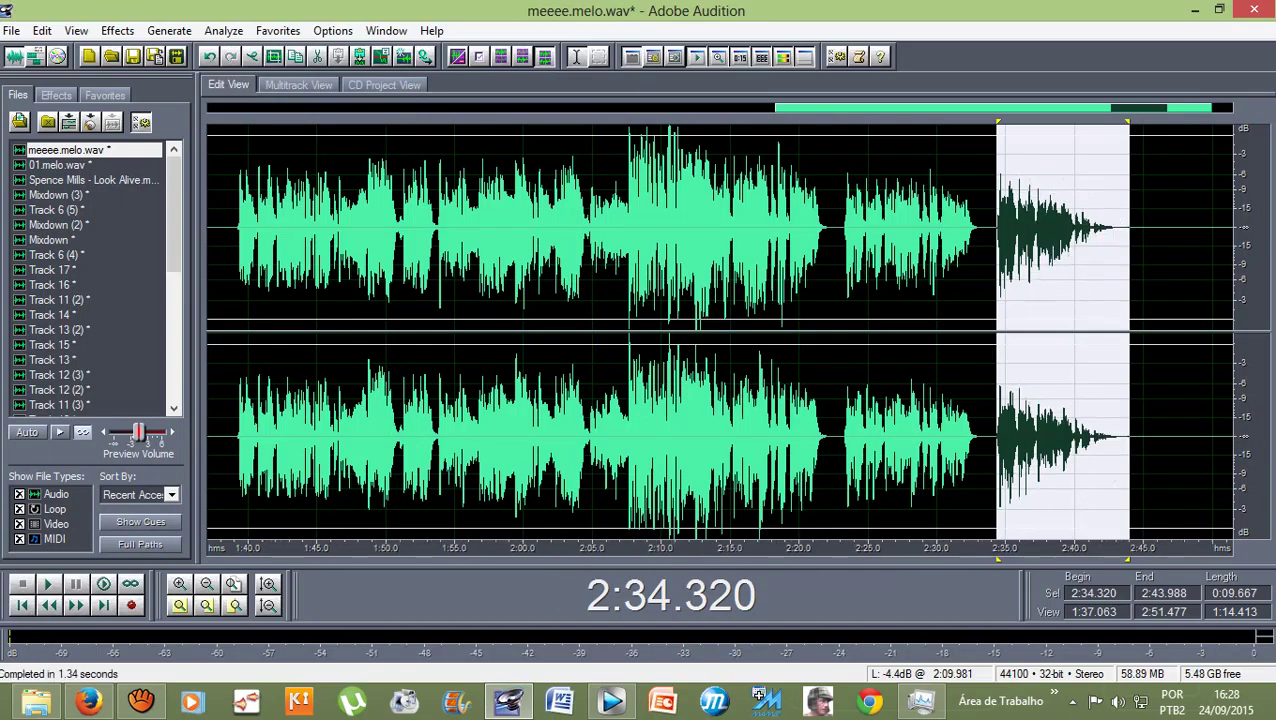
left_click(278, 31)
left_click(304, 94)
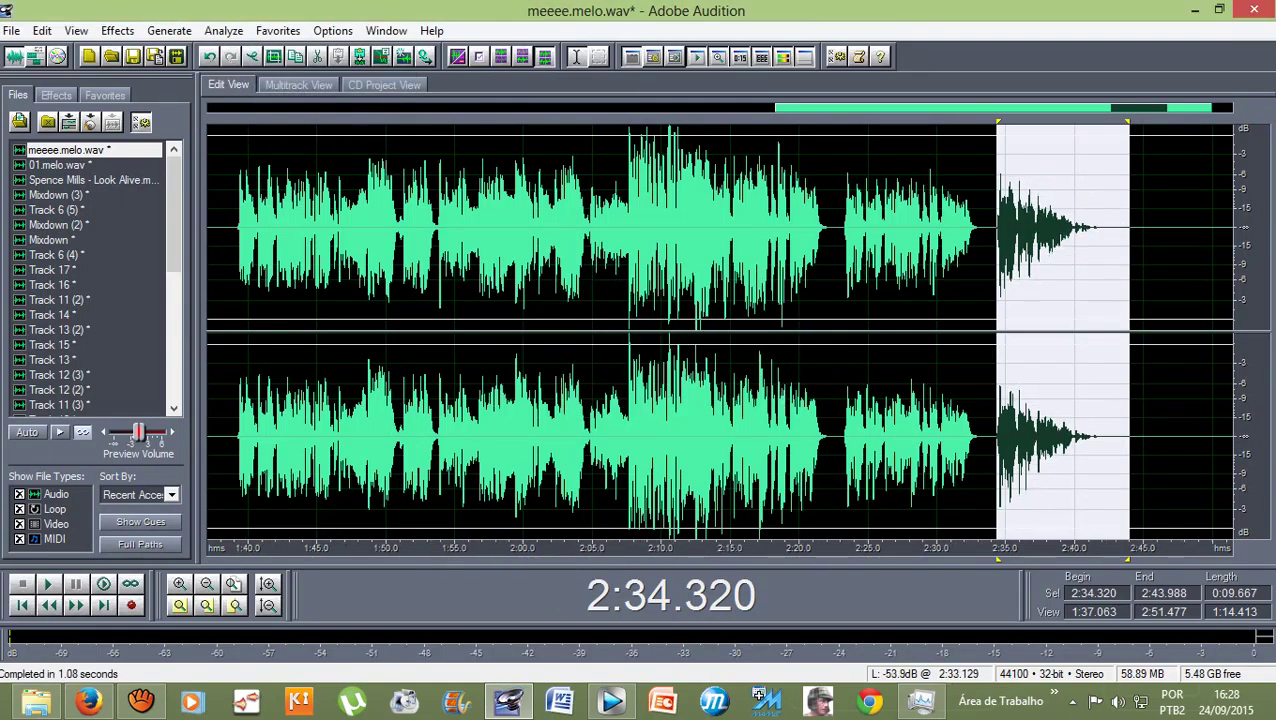
Play the faded vocal phrase on its own from 2:33.231.
left_click(981, 228)
key("space")
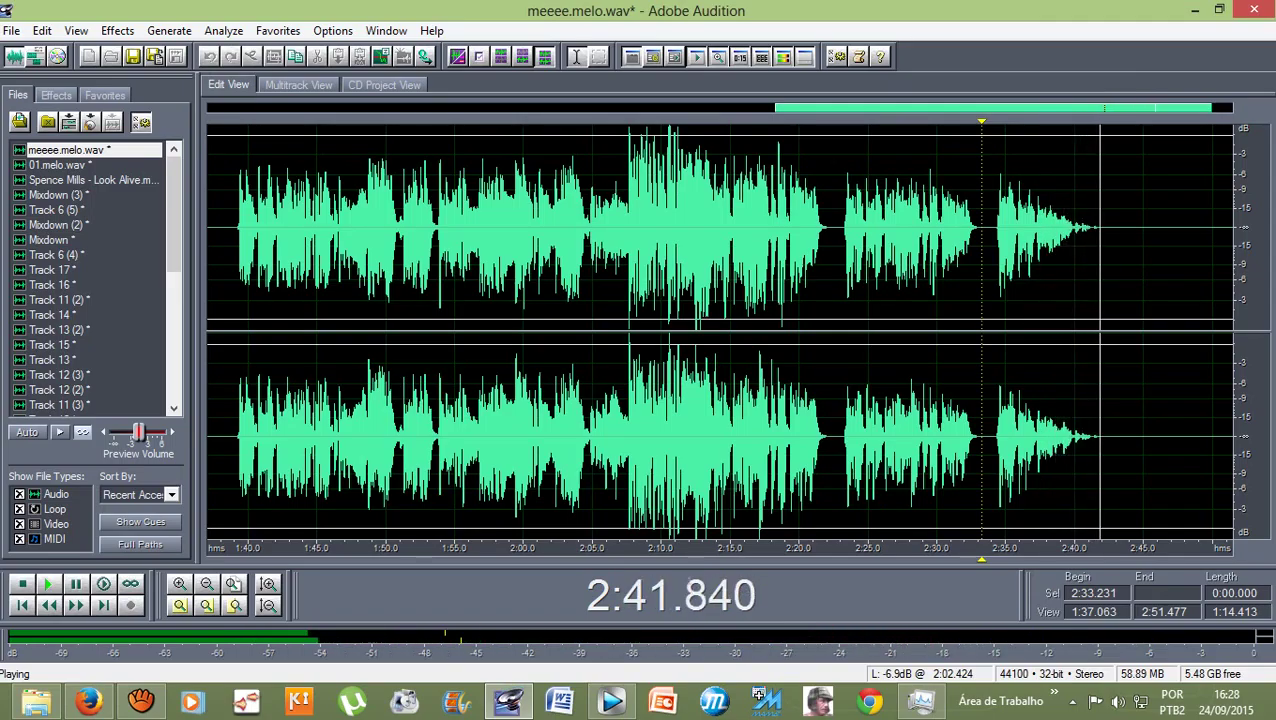
key("space")
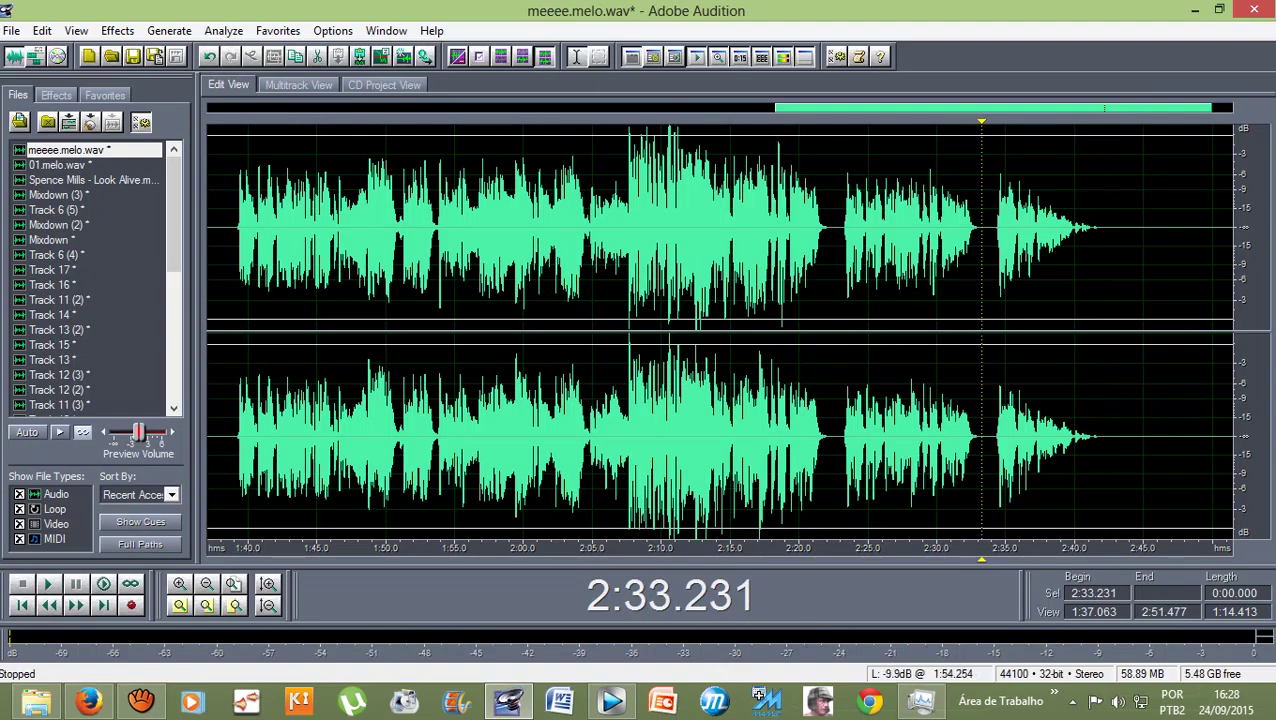
Play the vocal ending together with the instrumental in the multitrack session from 2:33.231.
left_click(298, 85)
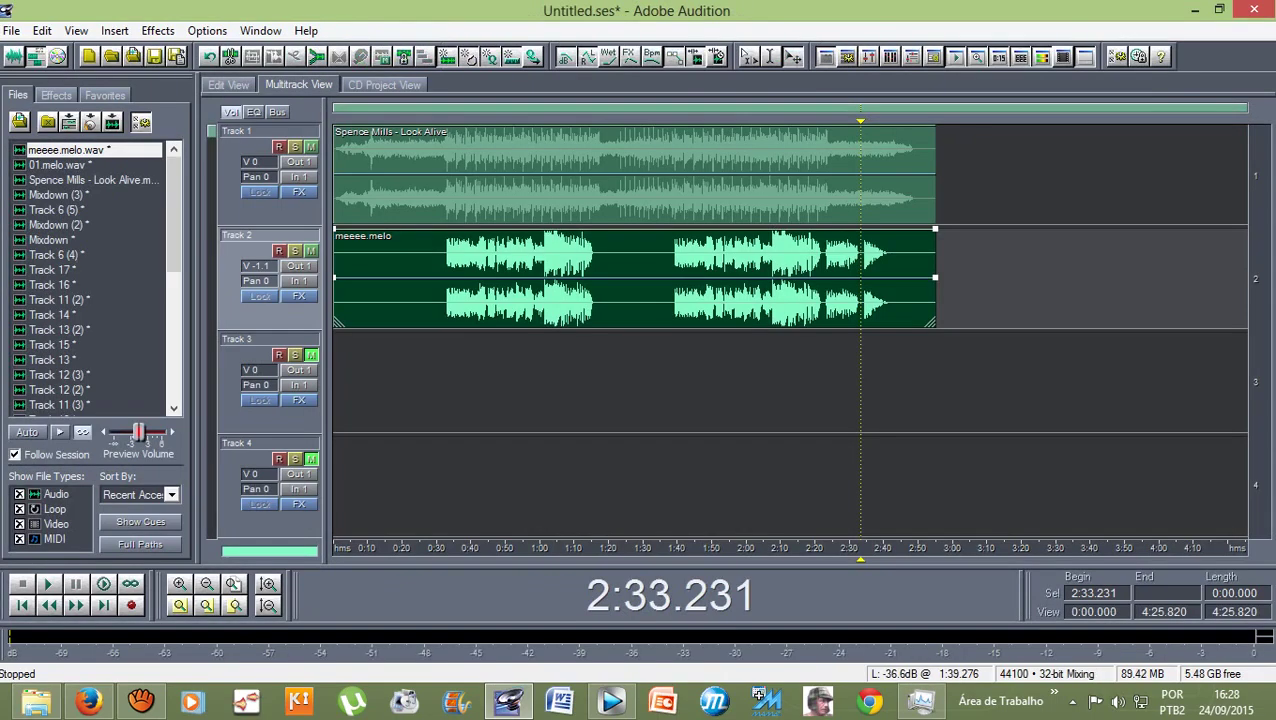
key("space")
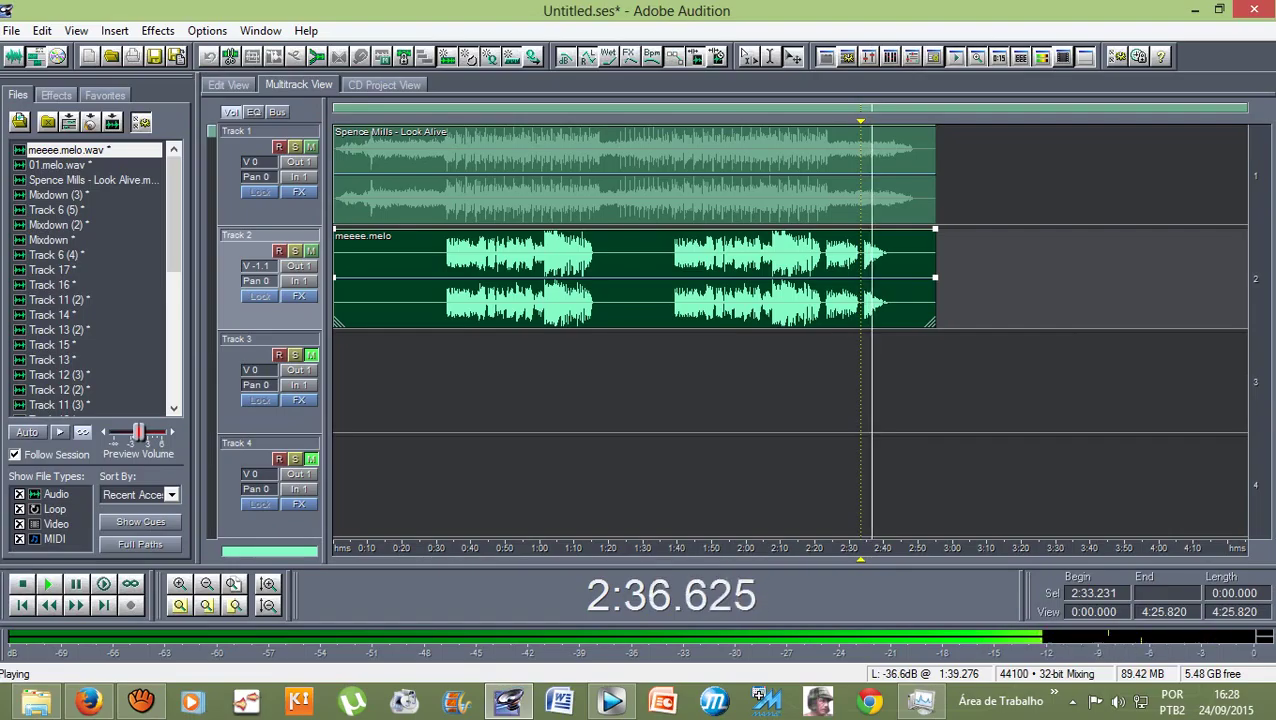
scroll(890, 175, "up", 1)
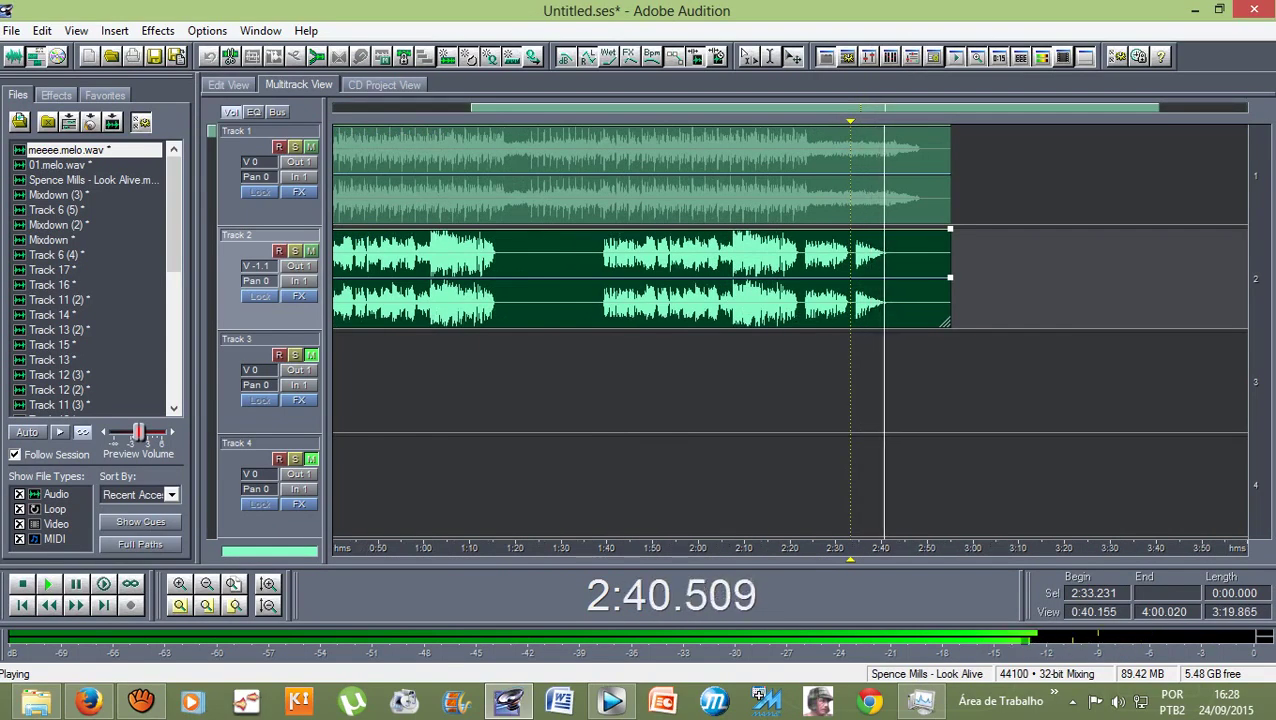
key("space")
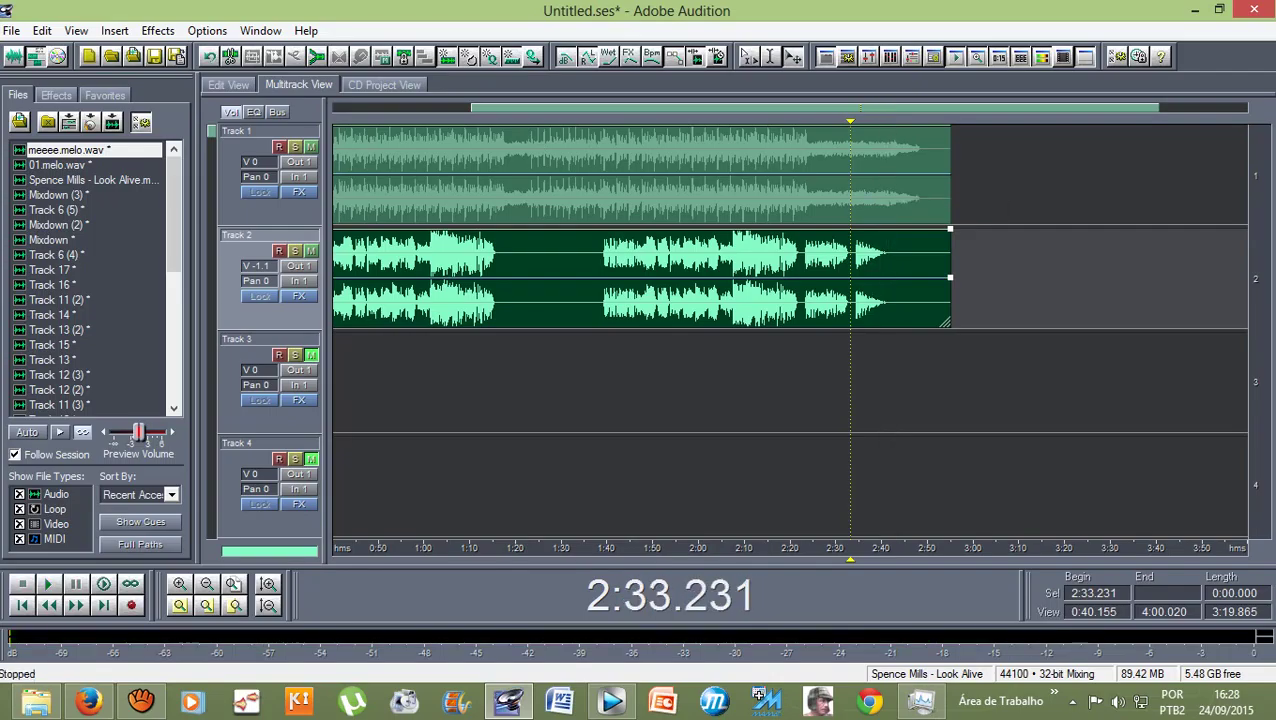
Open the Spence Mills - Look Alive clip for waveform editing and apply Fade Out from 2:32.854 to 2:43.346.
double_click(867, 180)
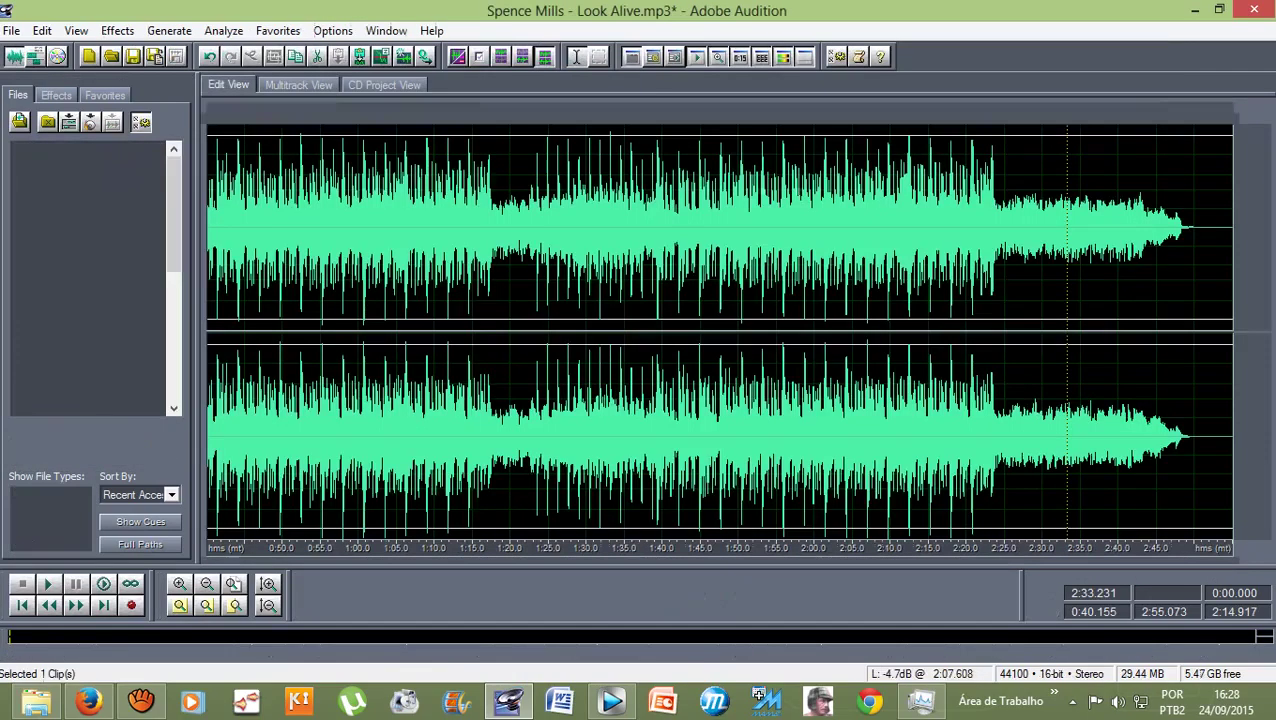
left_click(1066, 222)
left_click_drag(1067, 222, 1143, 222)
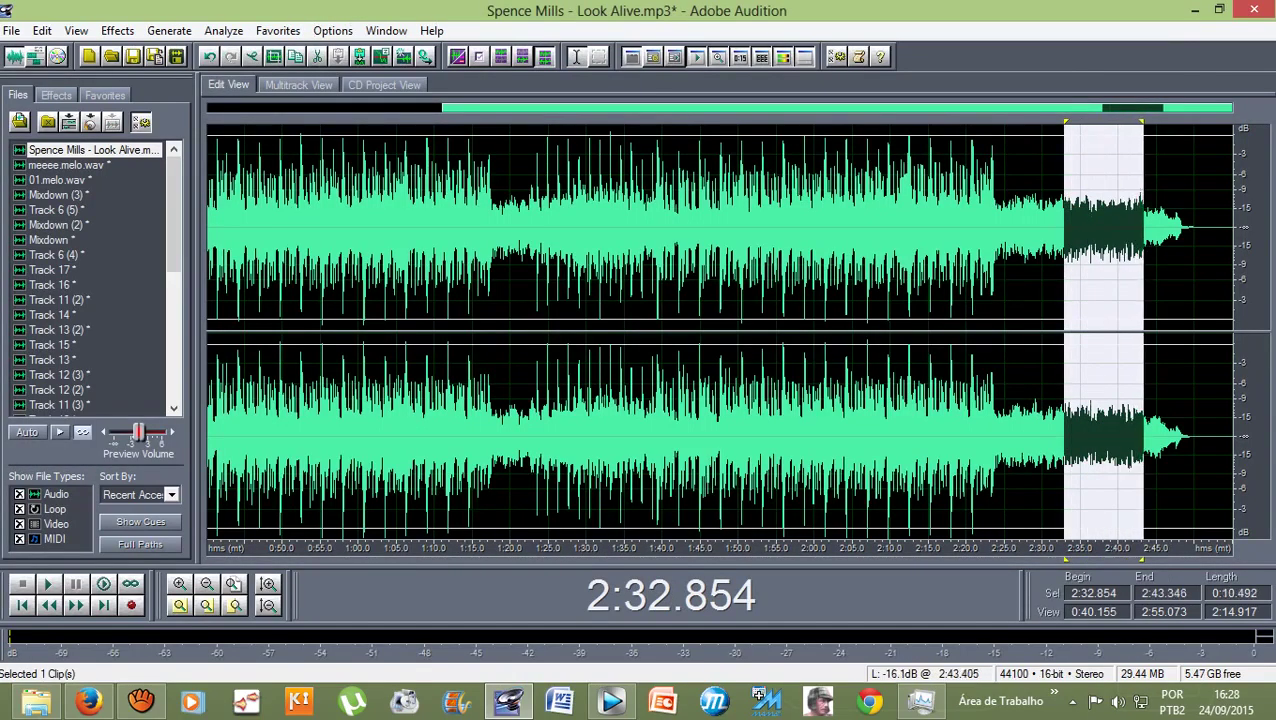
left_click(299, 85)
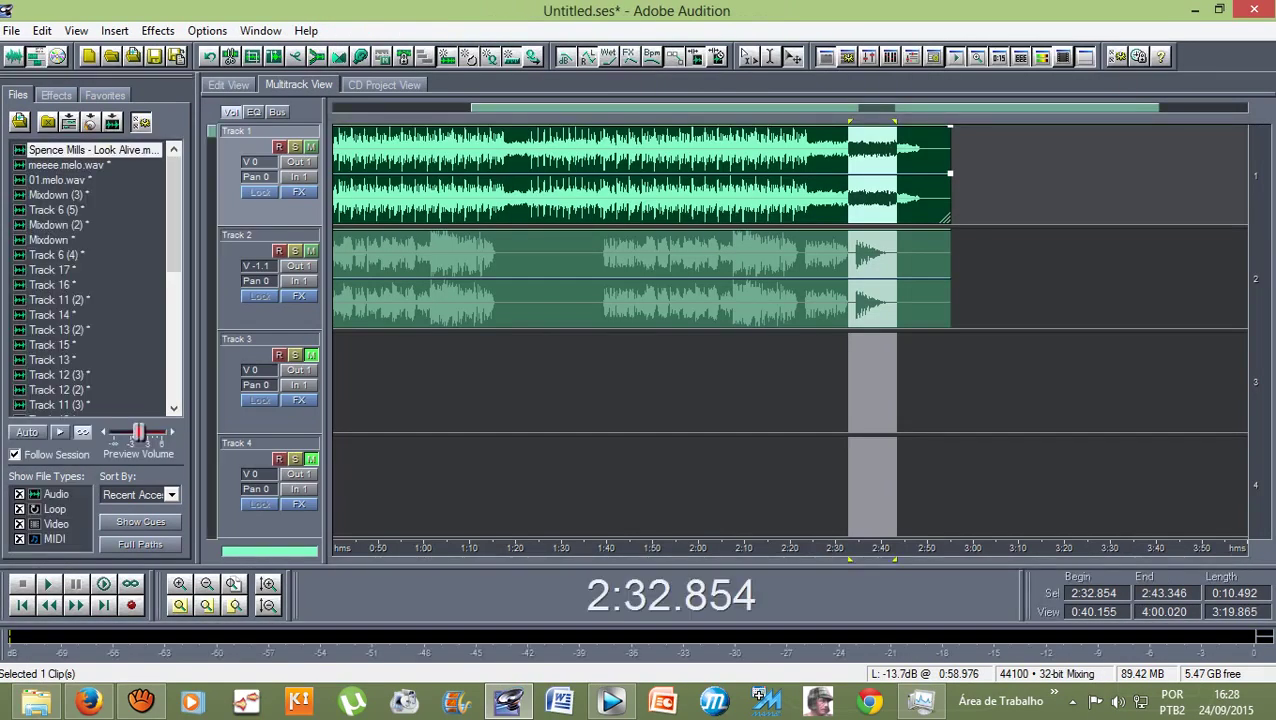
scroll(893, 172, "up", 2)
key("8")
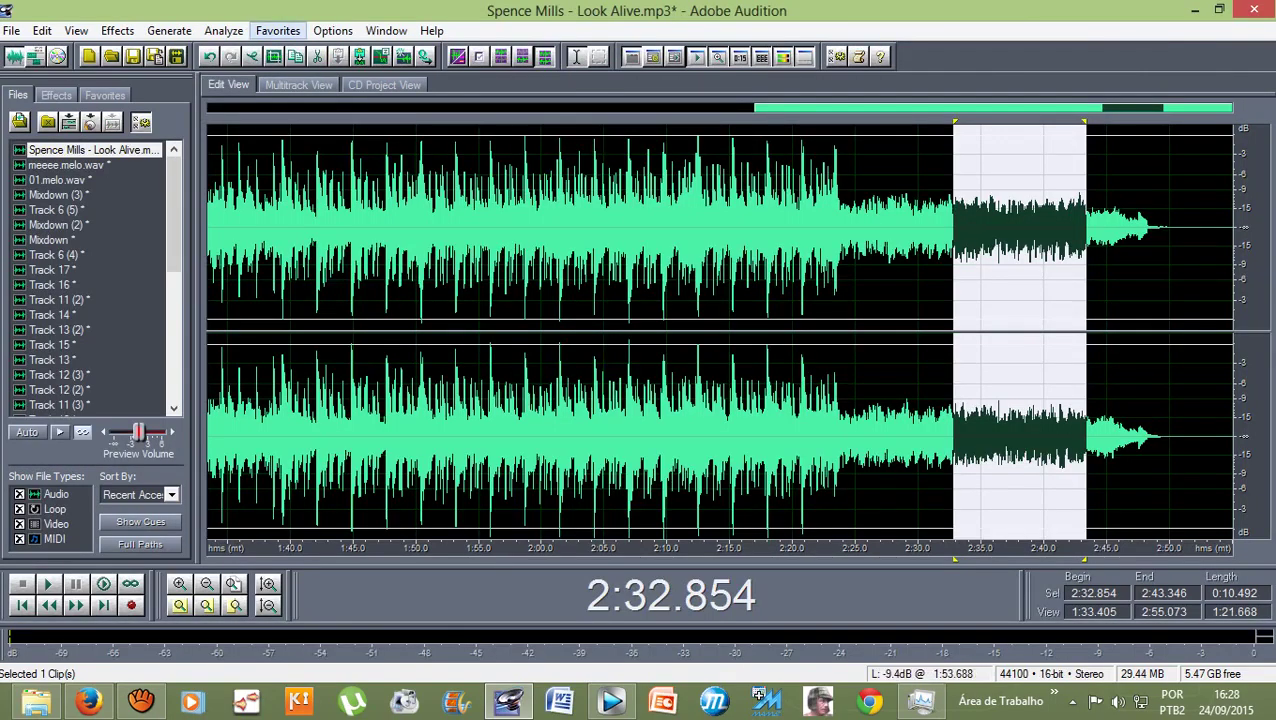
left_click(277, 30)
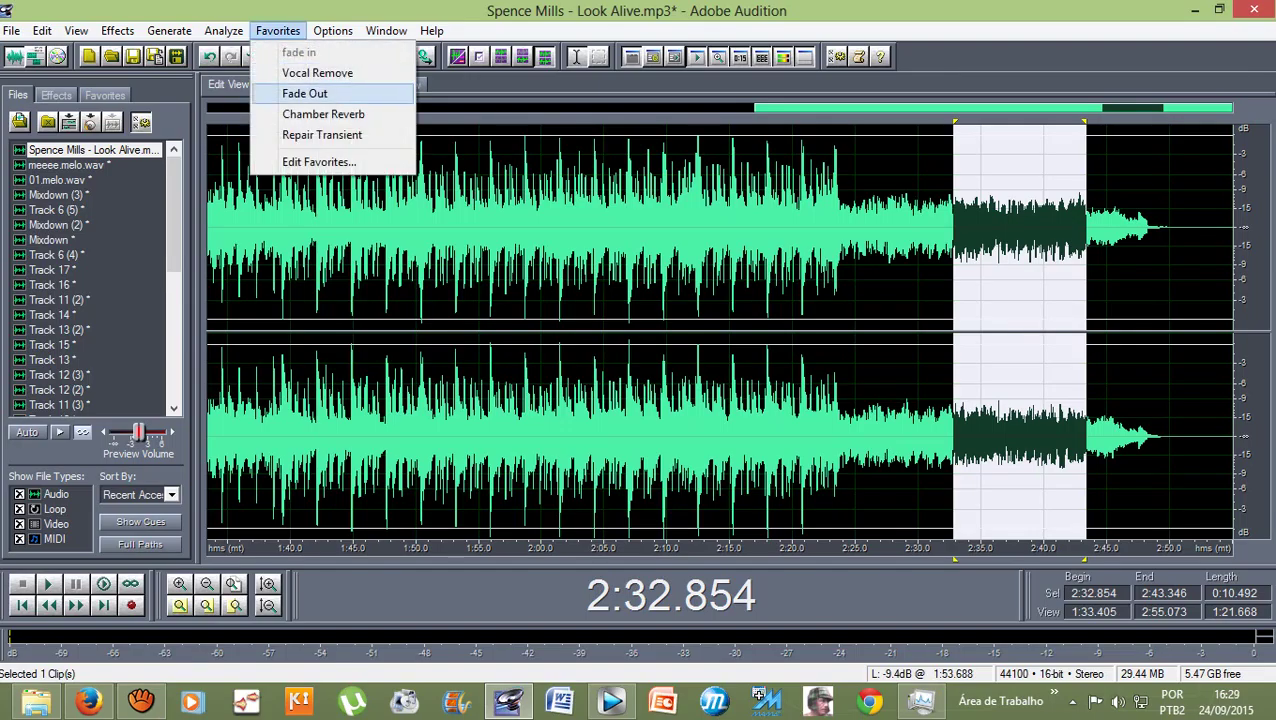
left_click(290, 94)
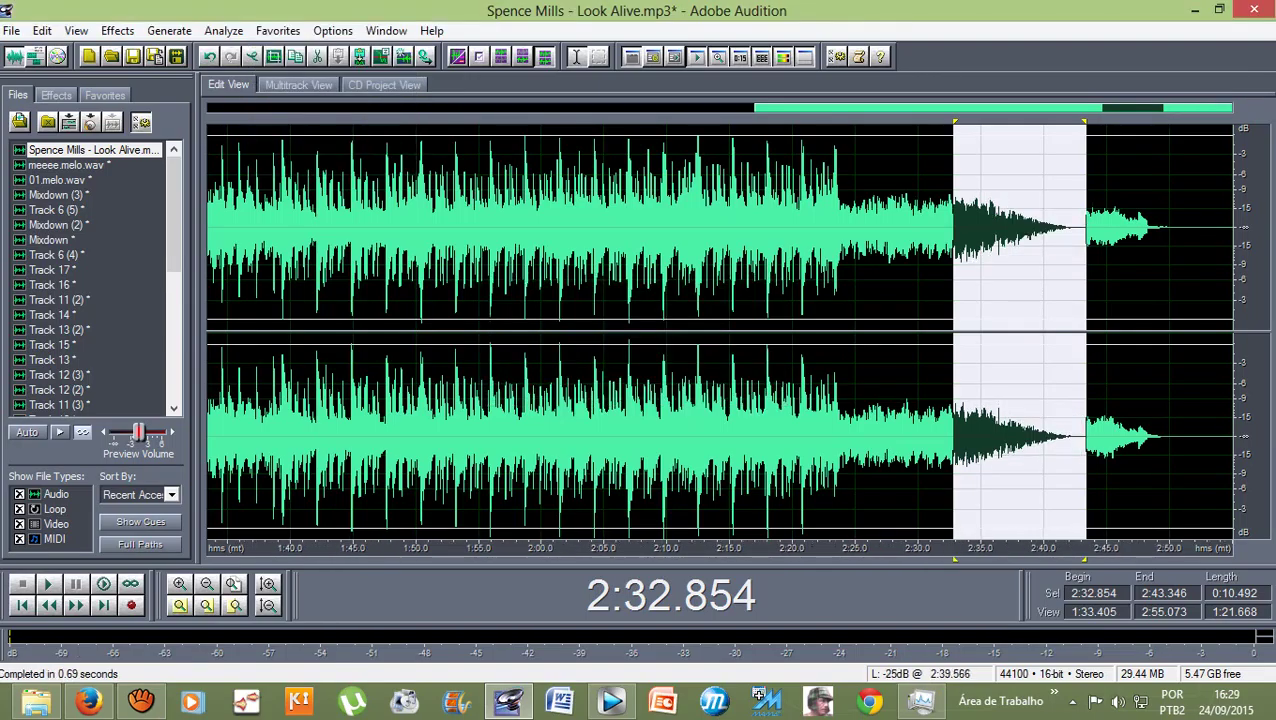
Silence and delete the rest of the instrumental after its fade, from 2:43.342 to 2:55.000.
left_click_drag(955, 122, 1231, 122)
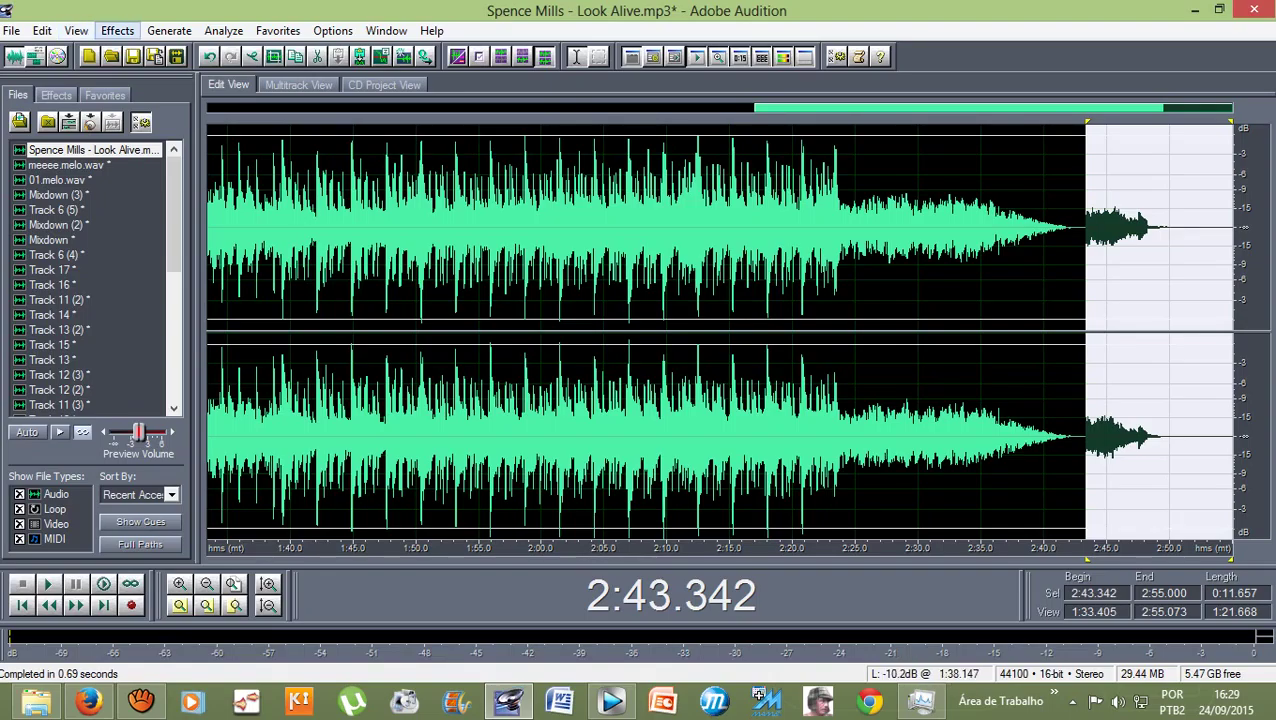
left_click(117, 31)
key("Return")
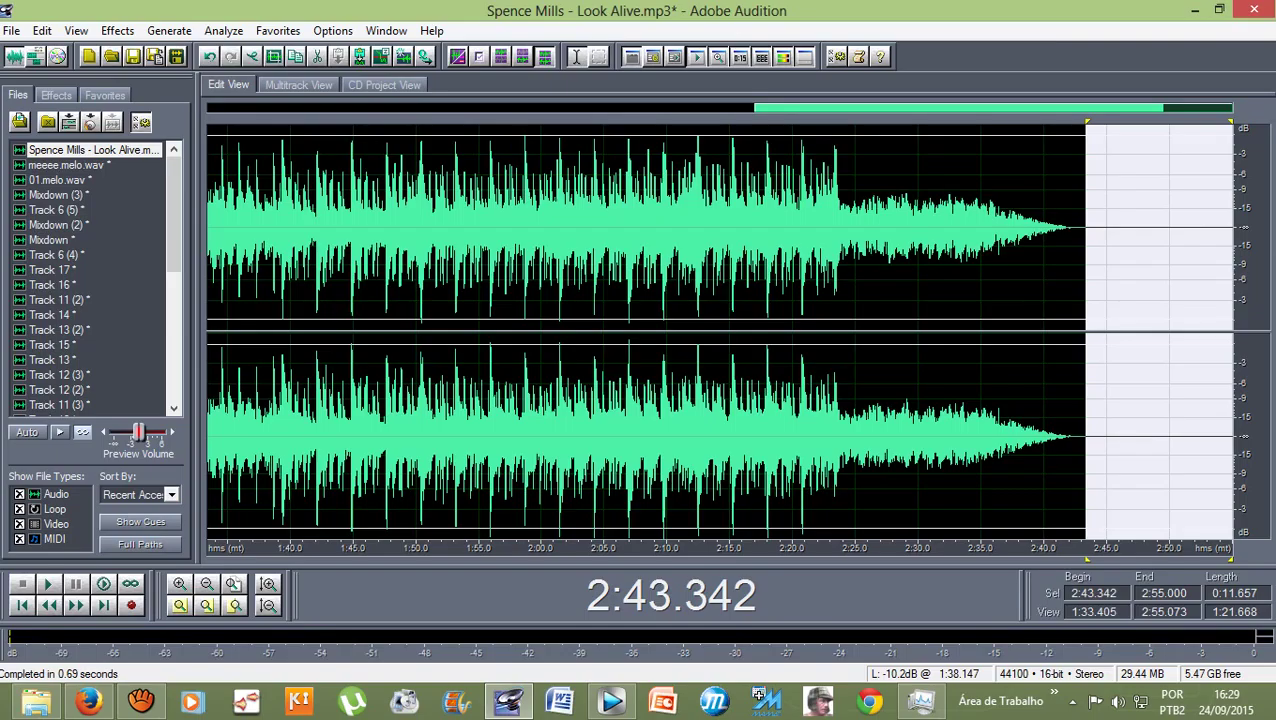
key("Delete")
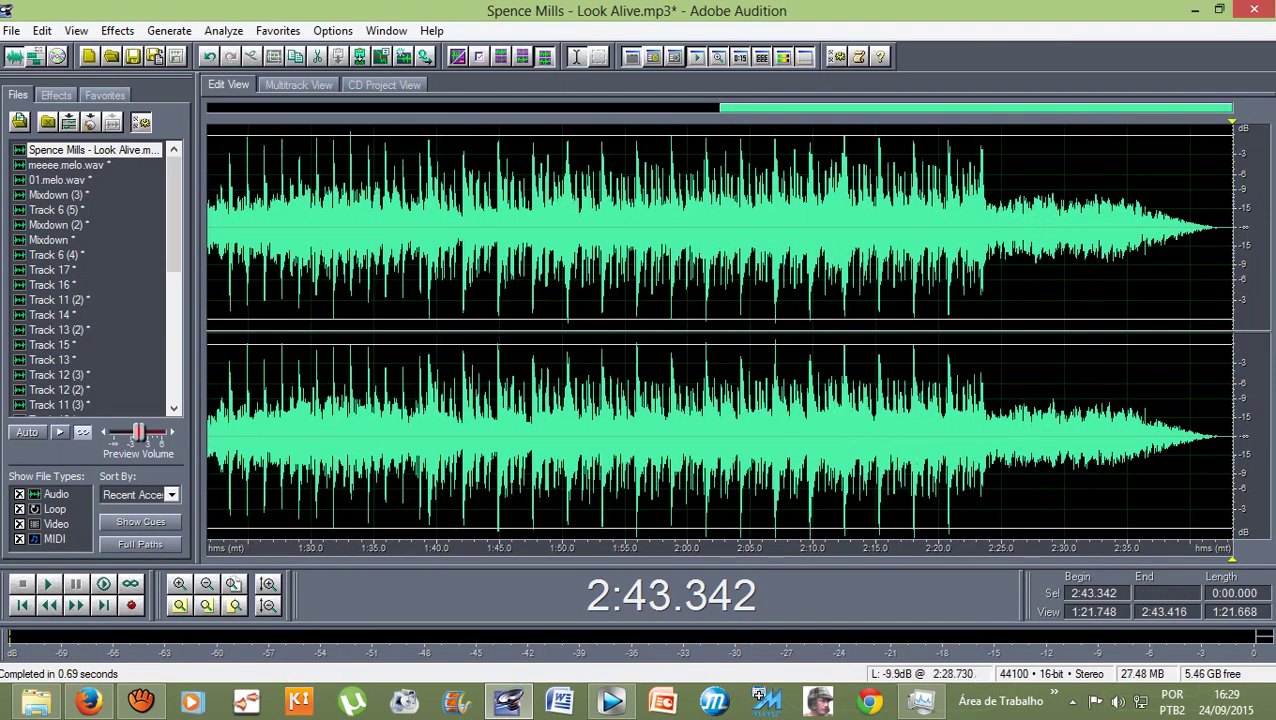
Return to the multitrack session and play the faded ending of both tracks from 2:32.970.
left_click(1001, 227)
left_click(298, 85)
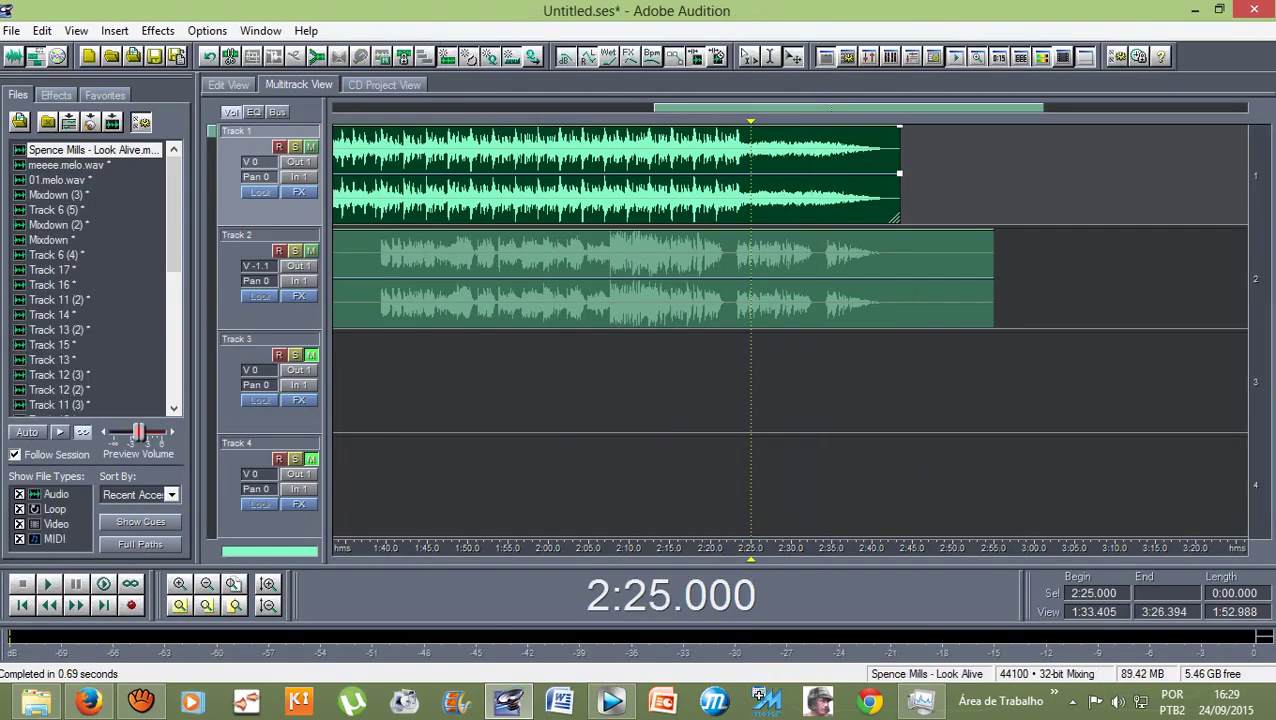
left_click_drag(751, 121, 815, 121)
key("space")
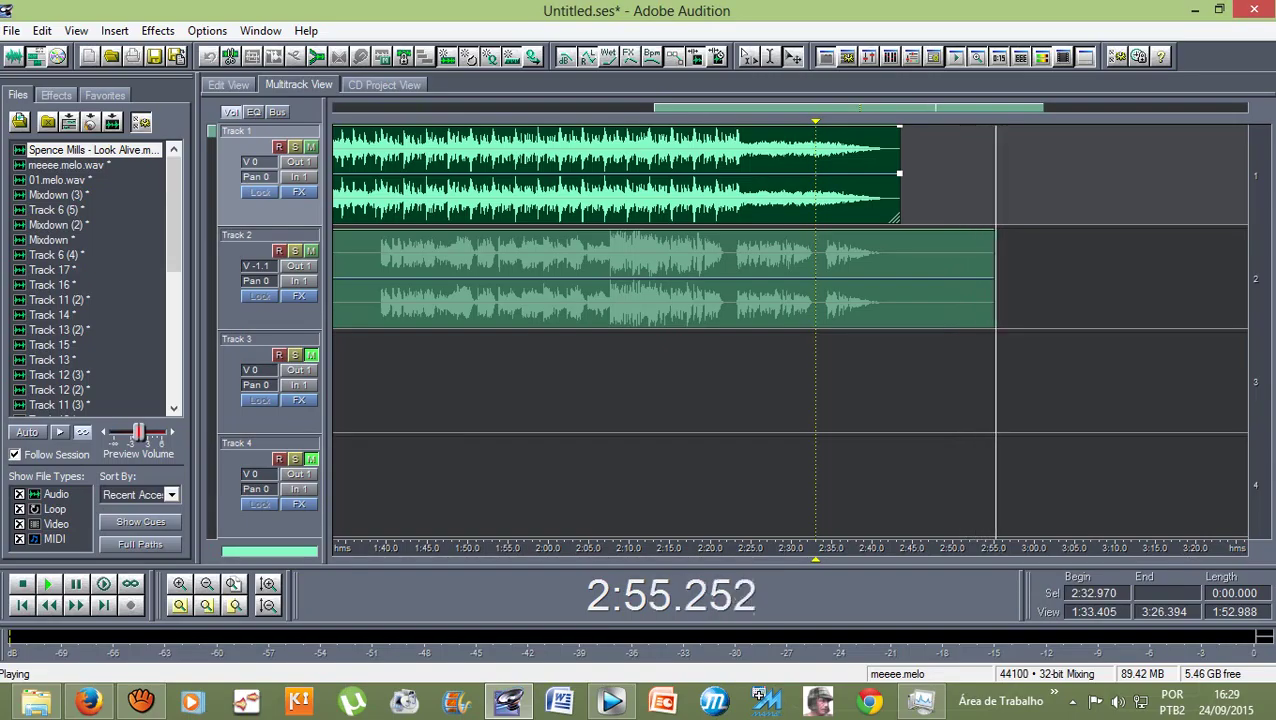
Open the meeee.melo vocal clip for waveform editing, undo the Fade Out on its ending, and return to the multitrack session.
left_click(860, 284)
left_click(228, 85)
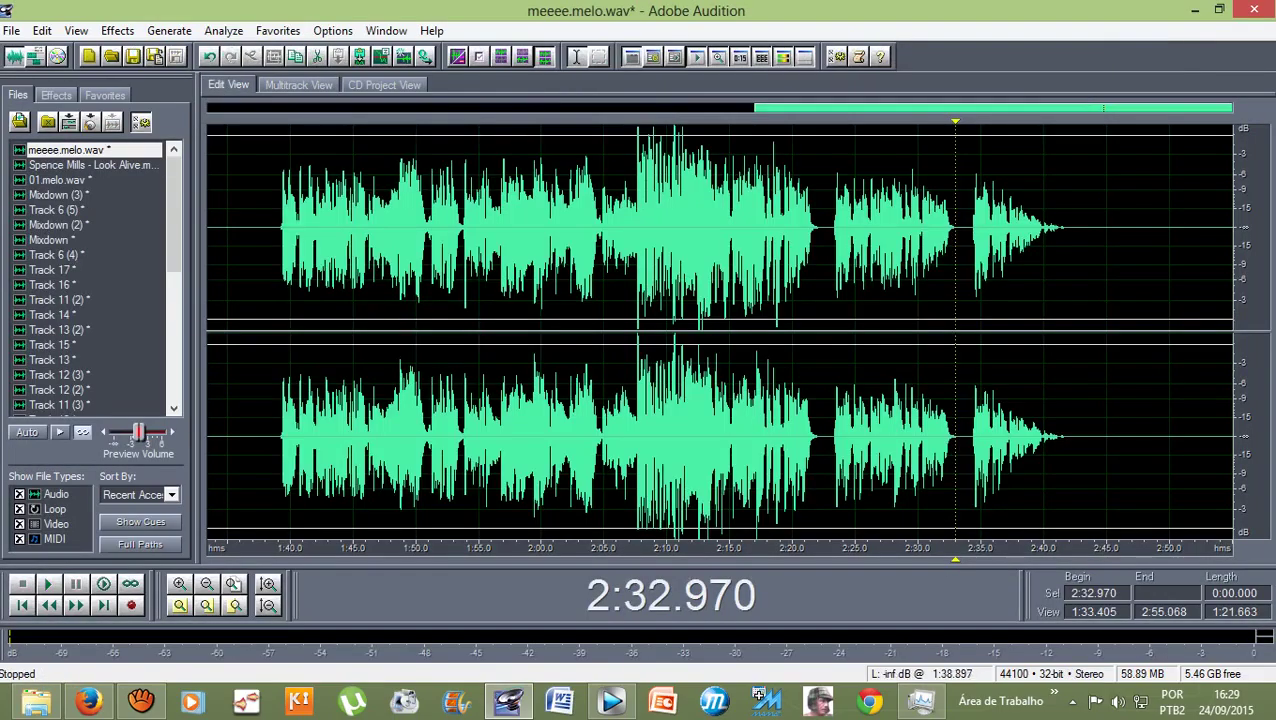
key("ctrl+z")
key("ctrl+z")
key("ctrl+z")
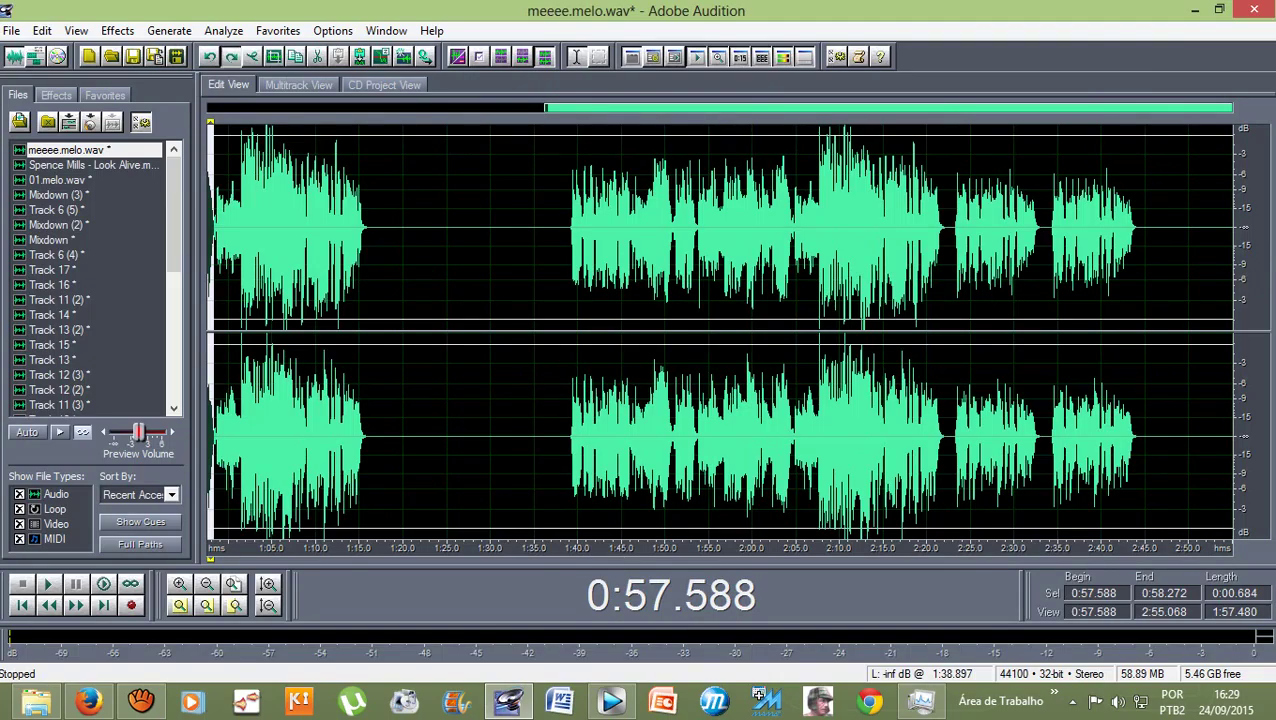
left_click(231, 57)
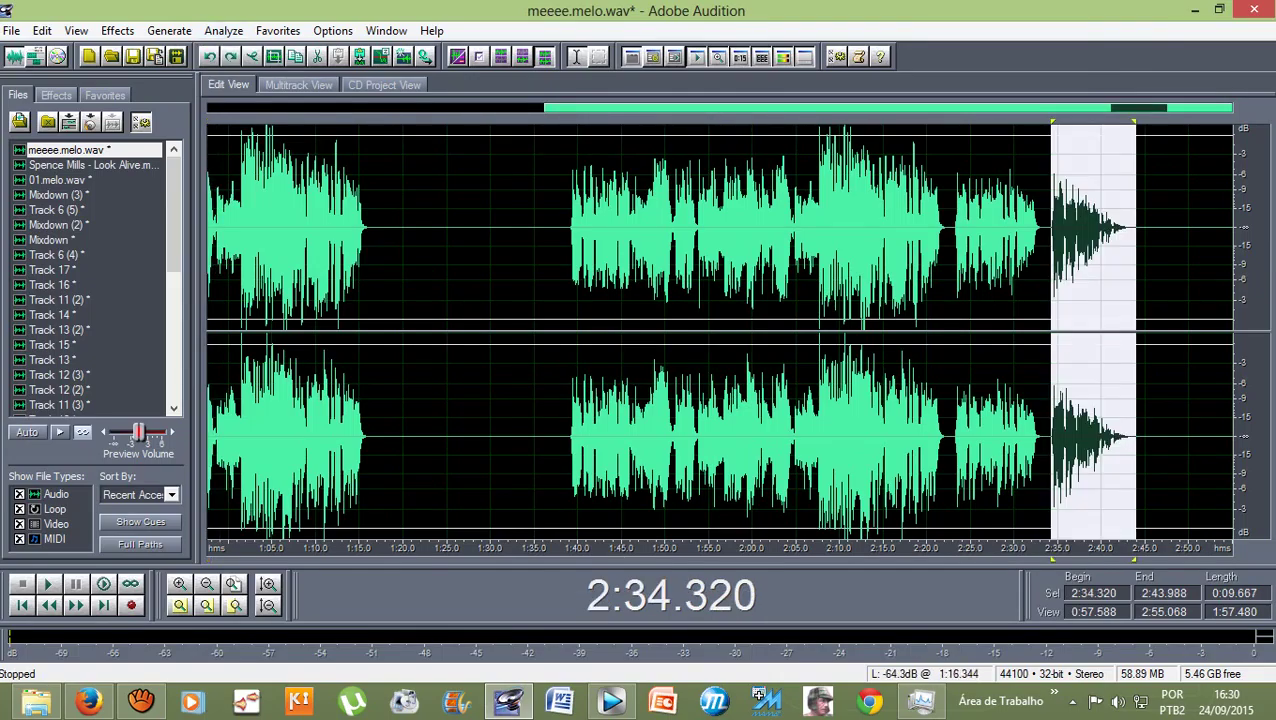
key("ctrl+z")
left_click(1043, 260)
left_click(298, 85)
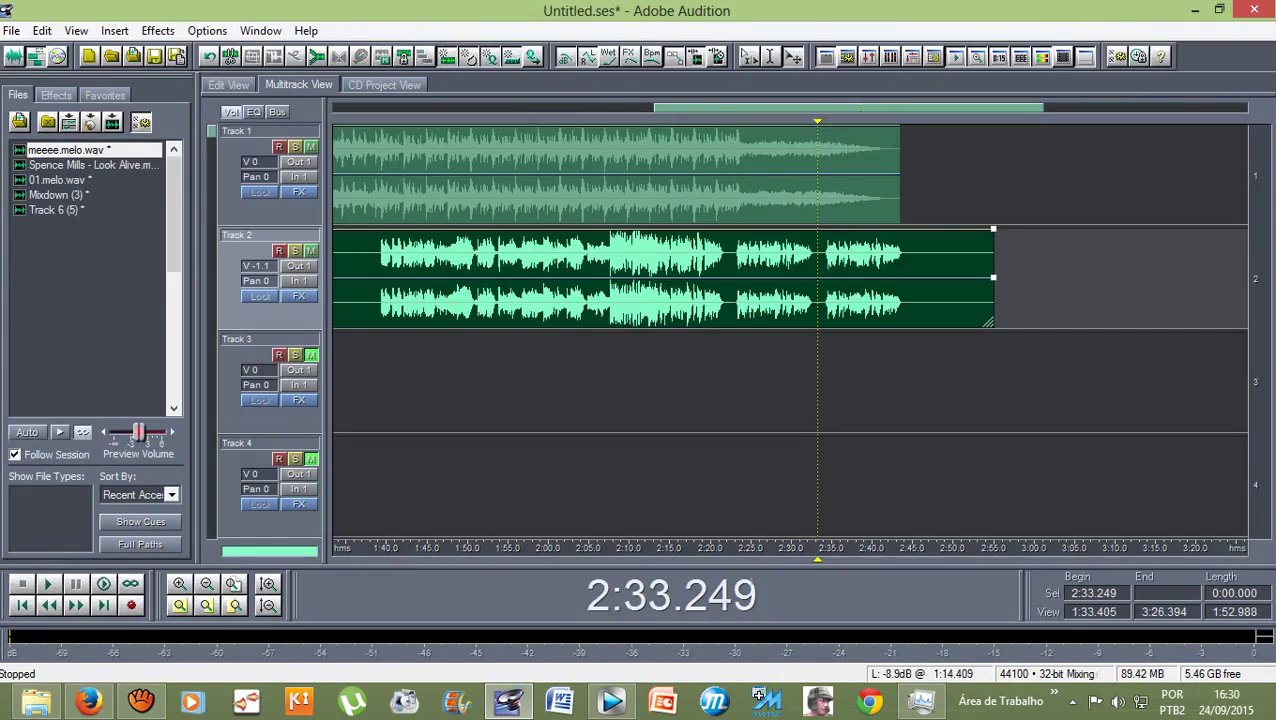
Open the Spence Mills - Look Alive clip, undo its end deletion and Fade Out, and return to the multitrack session.
double_click(631, 180)
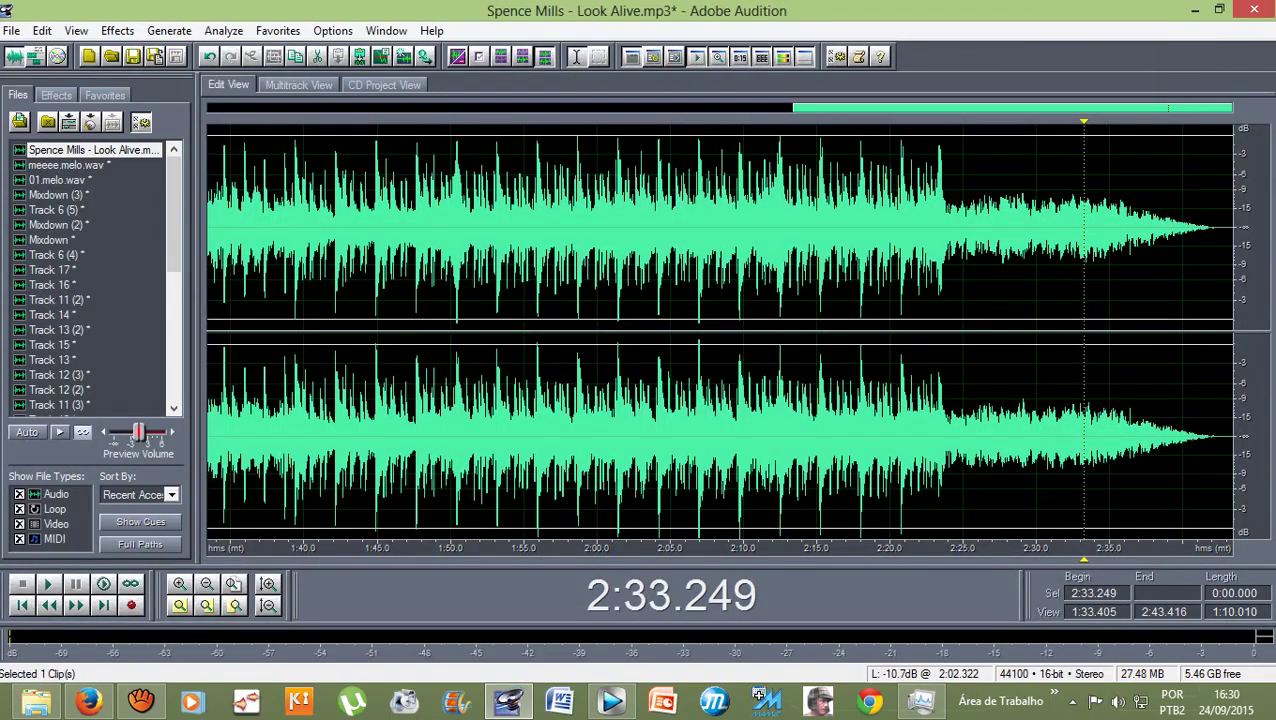
left_click(209, 57)
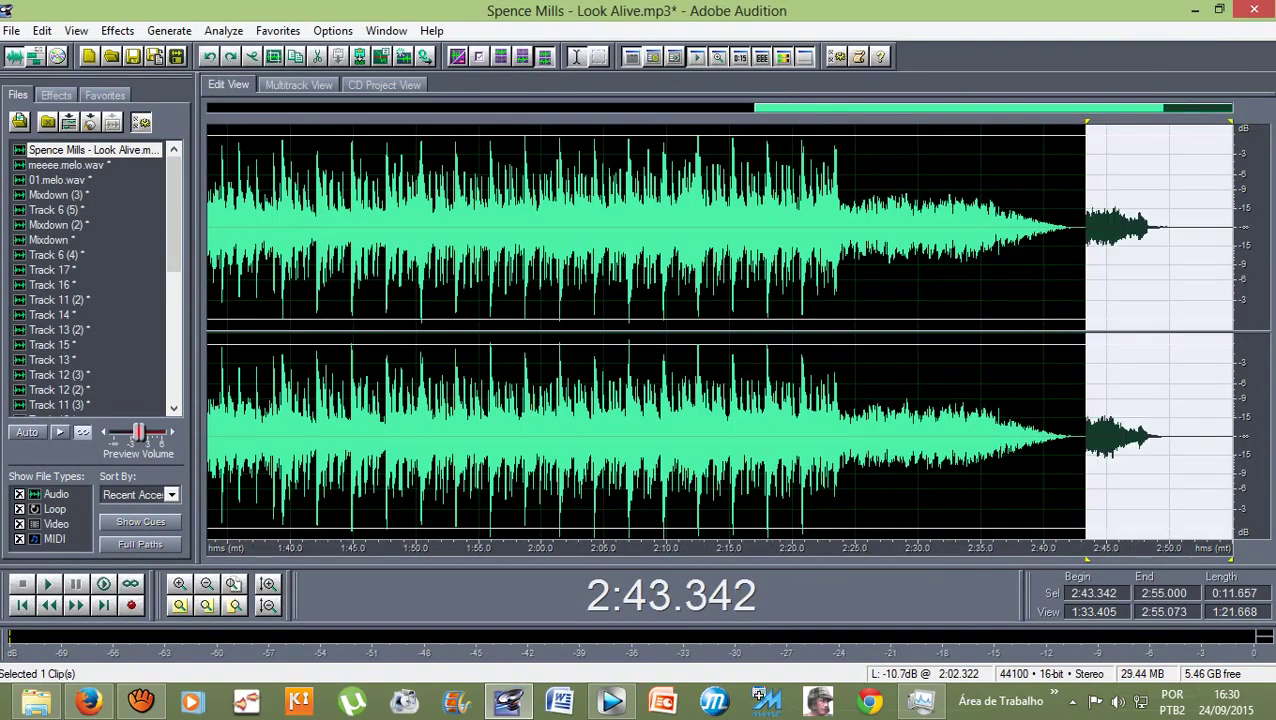
key("ctrl+z")
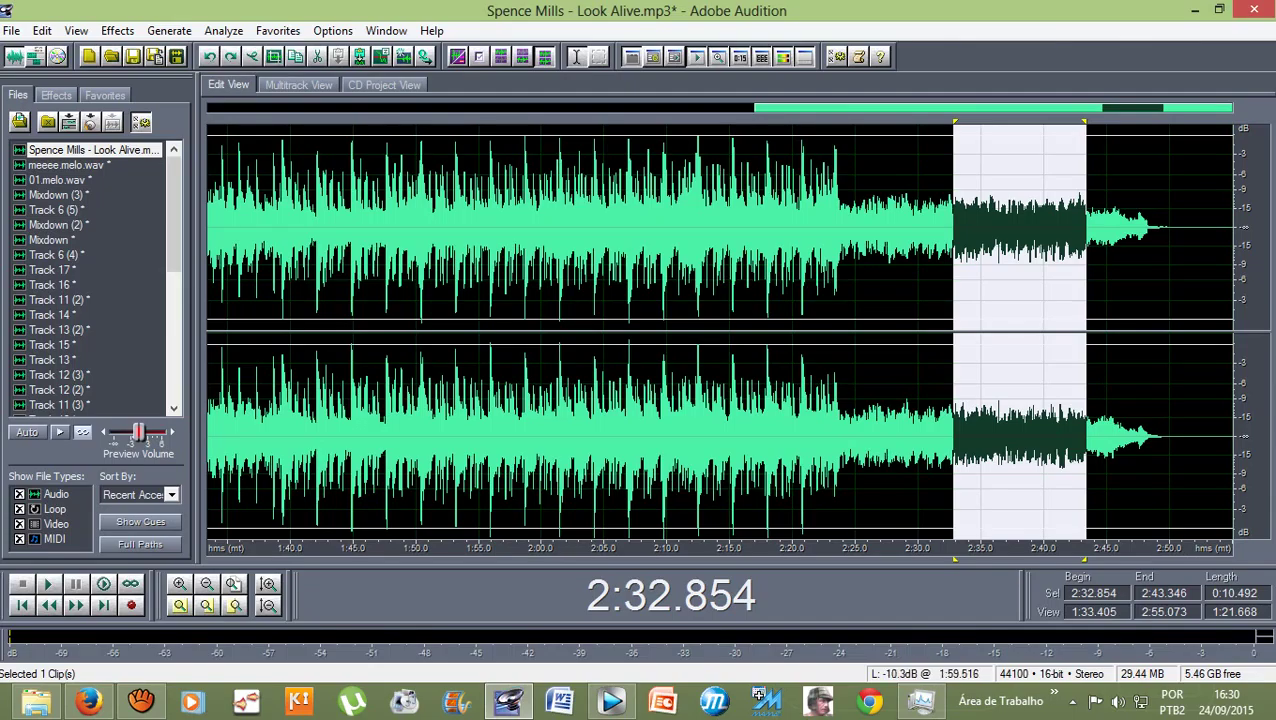
key("9")
key("Escape")
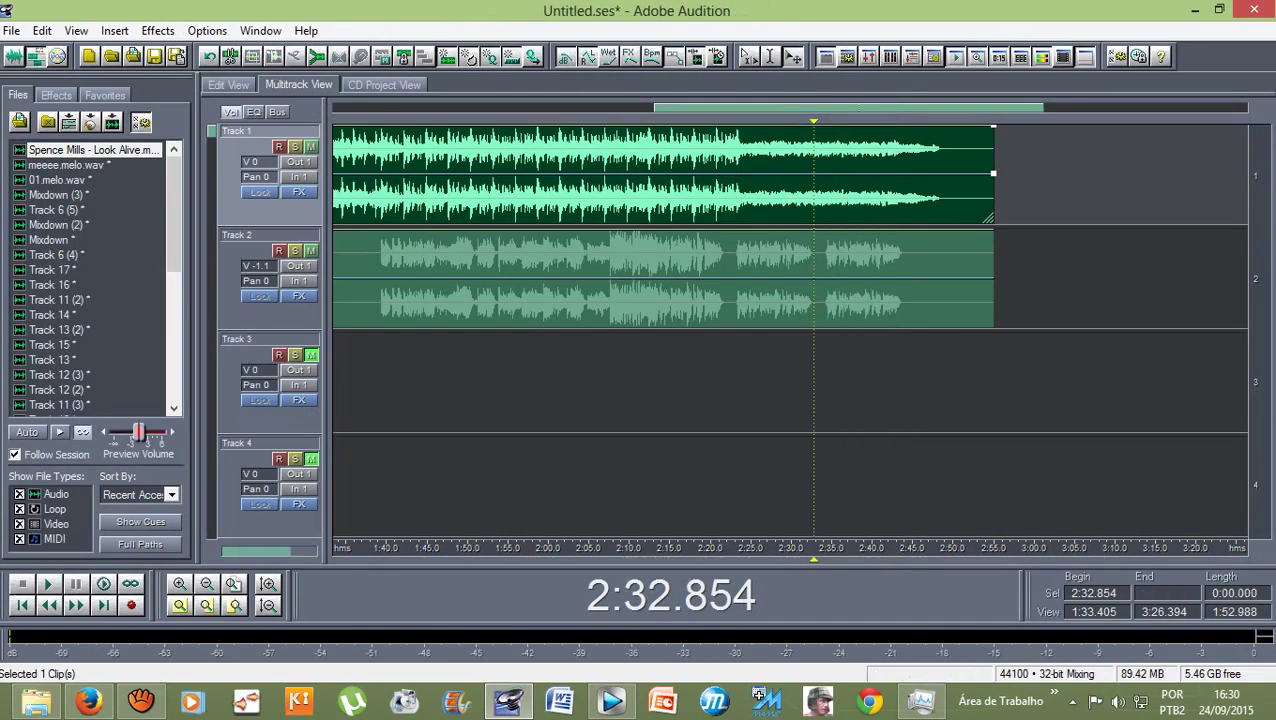
Draw a volume envelope on the vocal clip falling from full level at about 2:36 to the minimum at about 2:44.
left_click(760, 279)
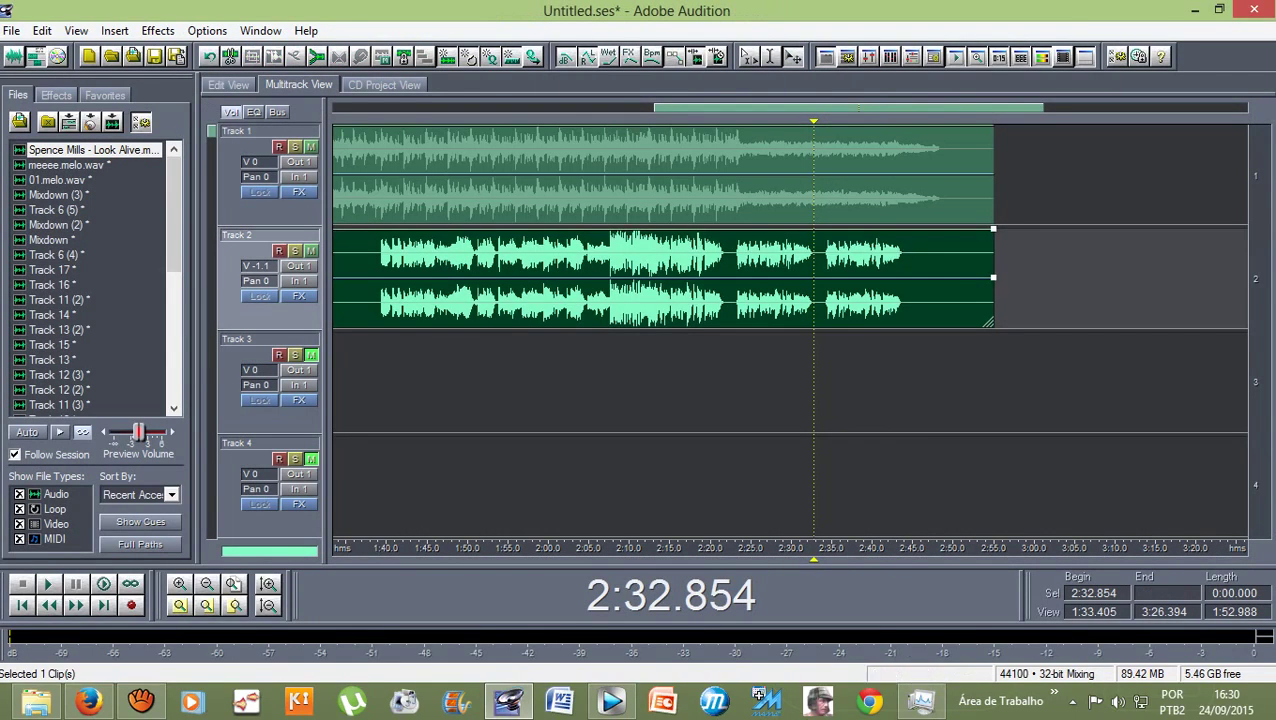
scroll(930, 250, "up", 2)
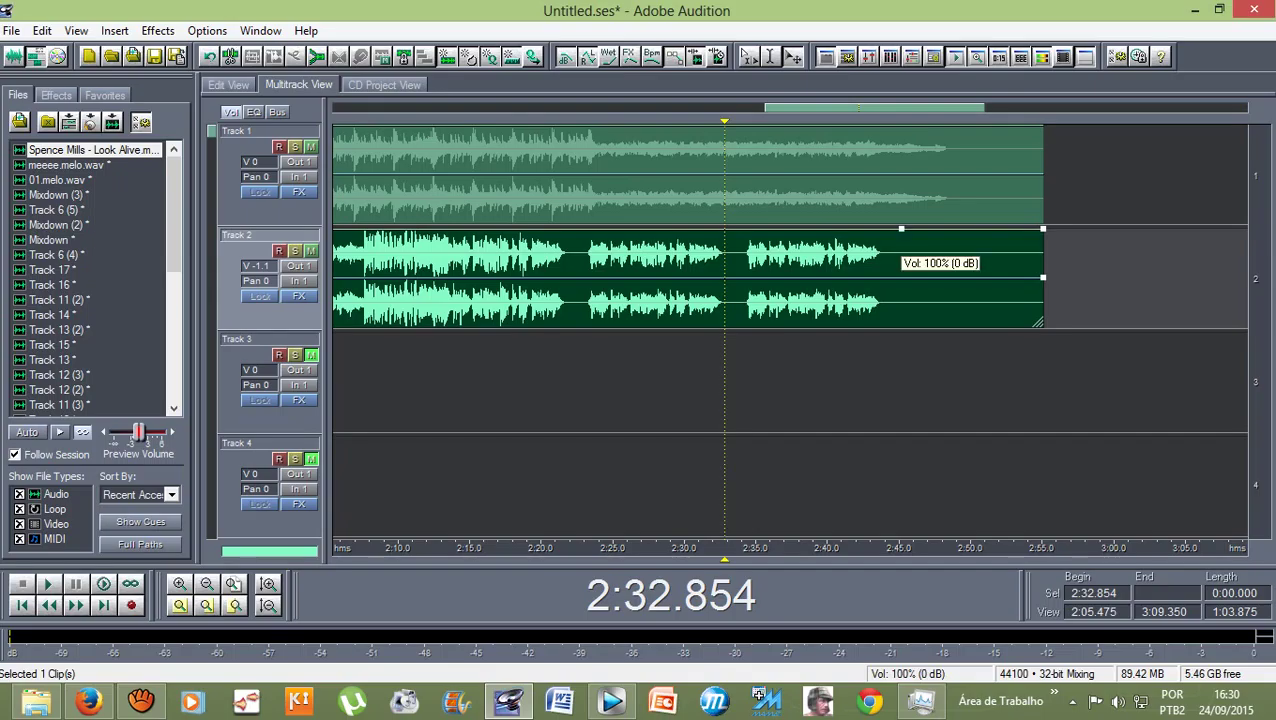
left_click_drag(901, 229, 885, 326)
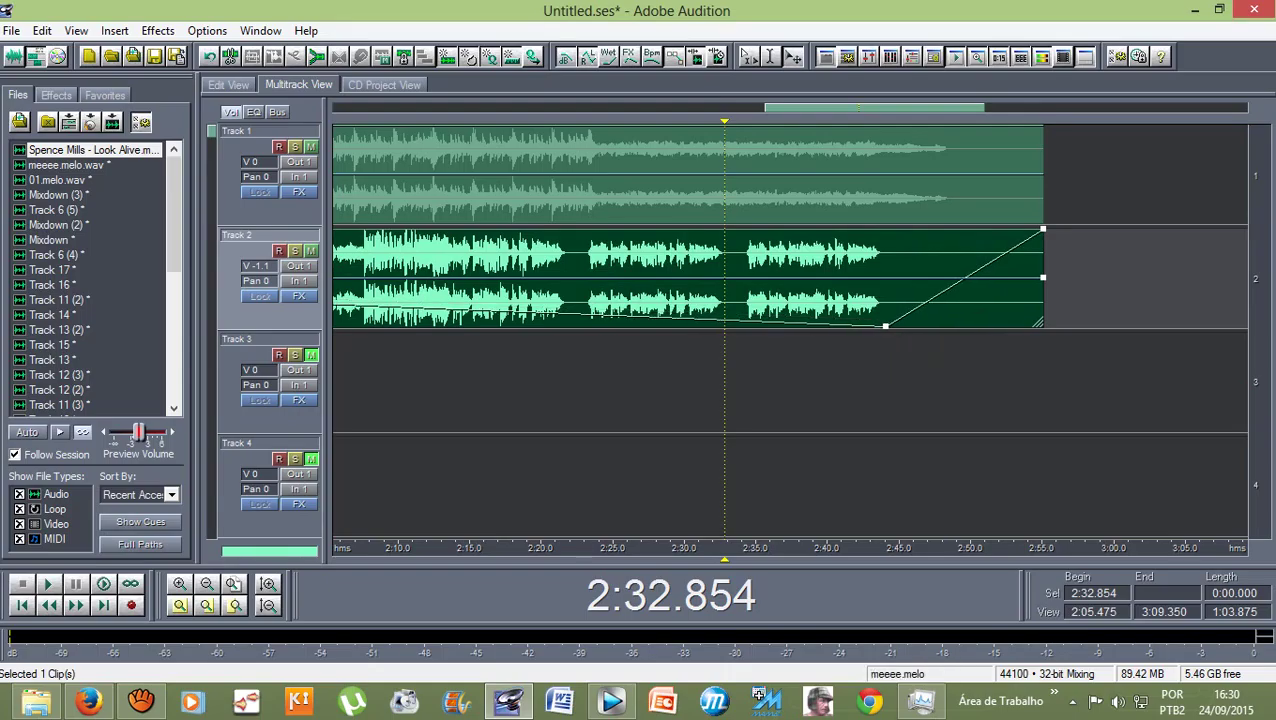
left_click_drag(748, 320, 767, 229)
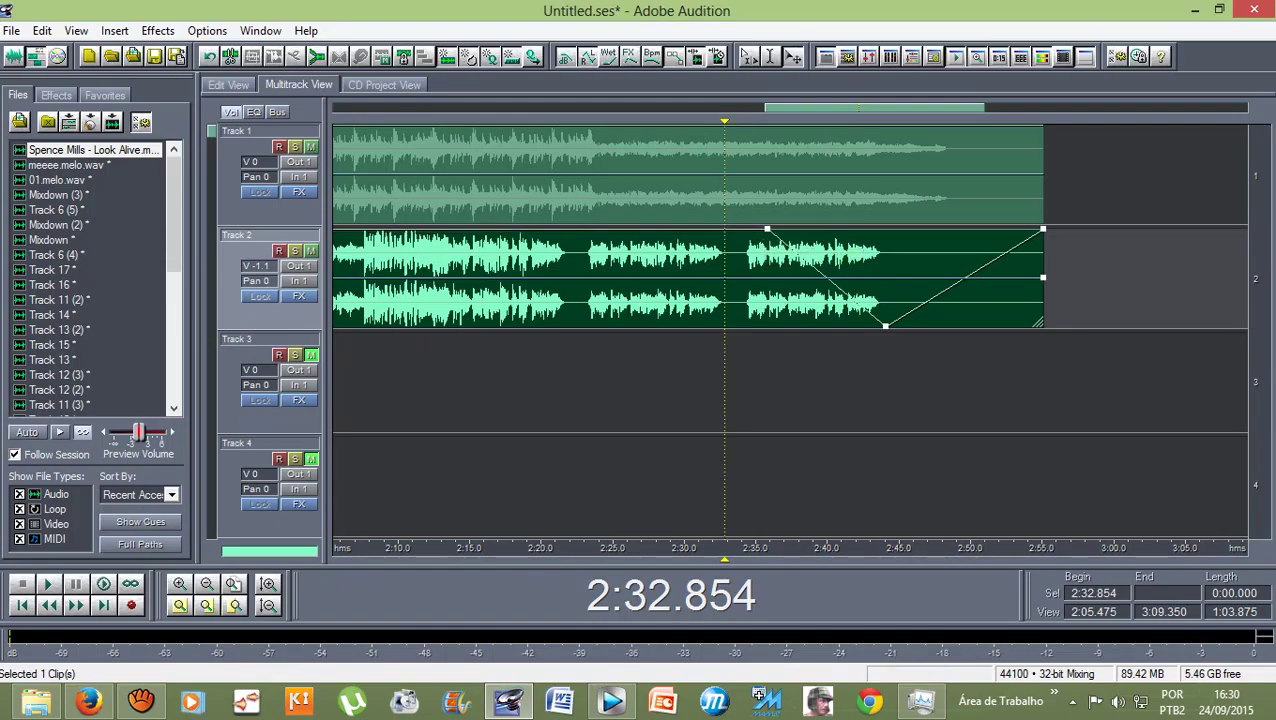
Curve the vocal envelope's descent with extra points and hold it at the minimum until about 2:51.
scroll(818, 270, "up", 1)
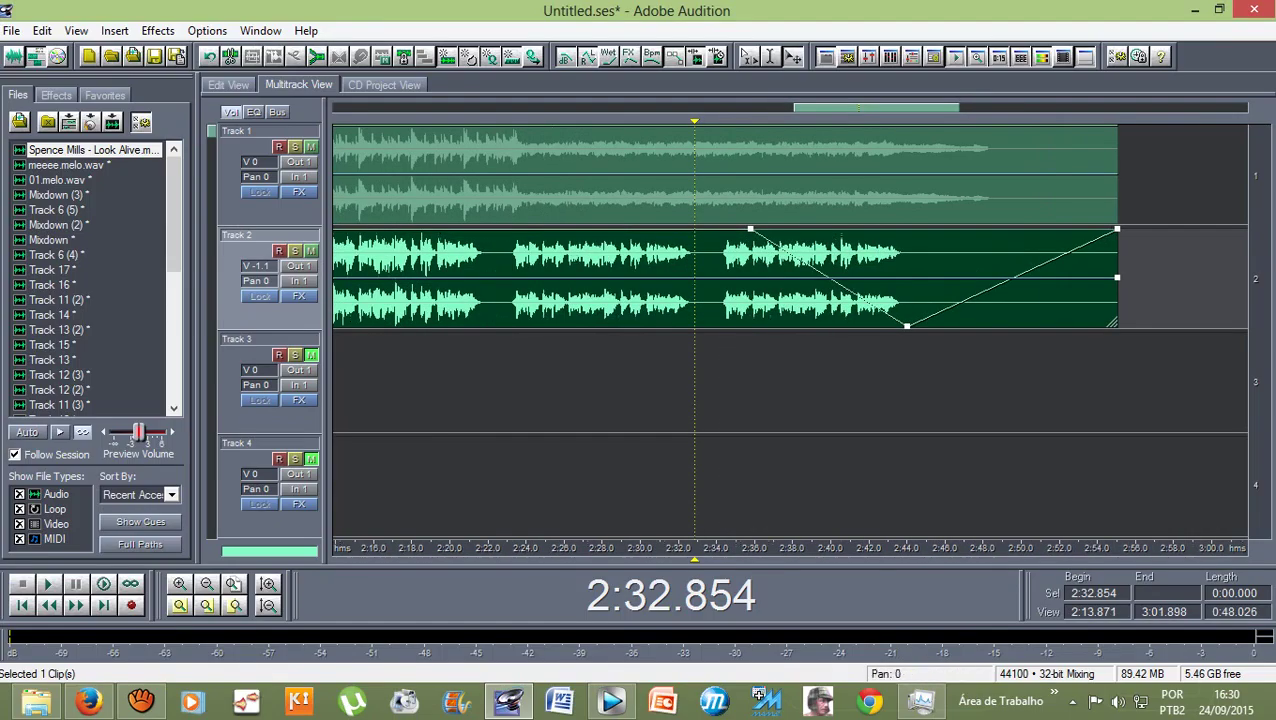
left_click_drag(853, 293, 867, 325)
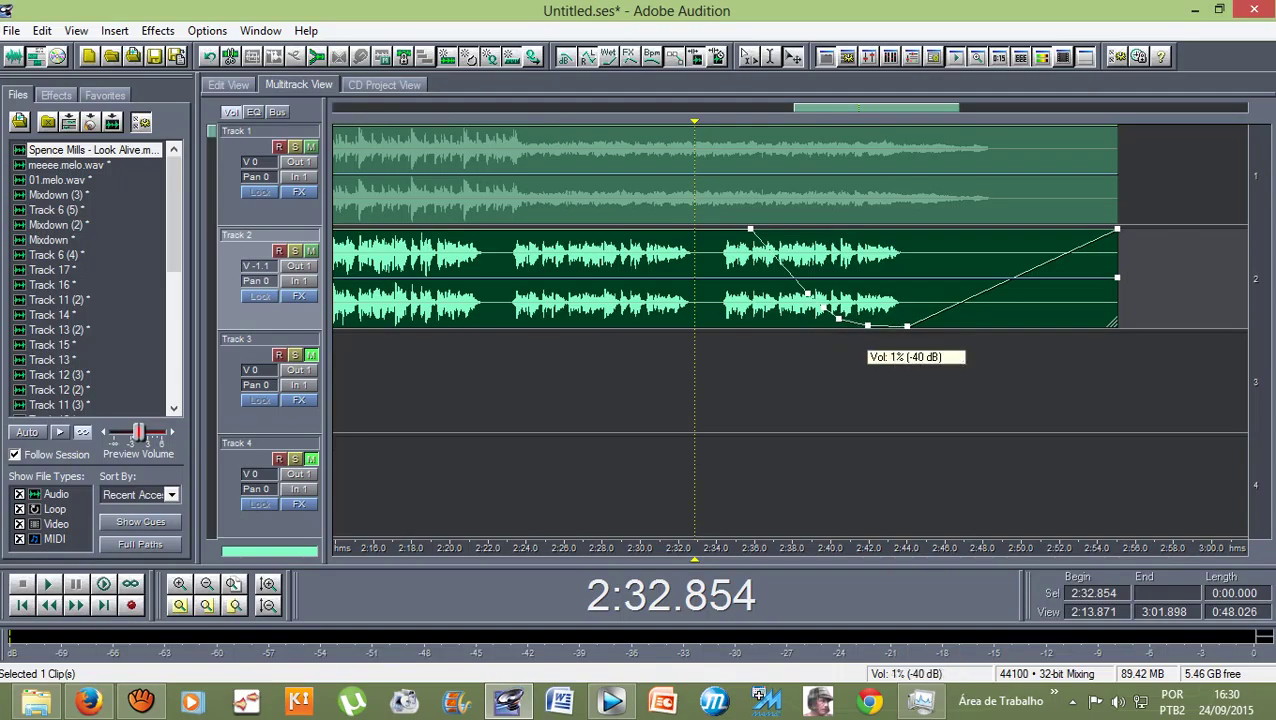
left_click_drag(960, 300, 1035, 326)
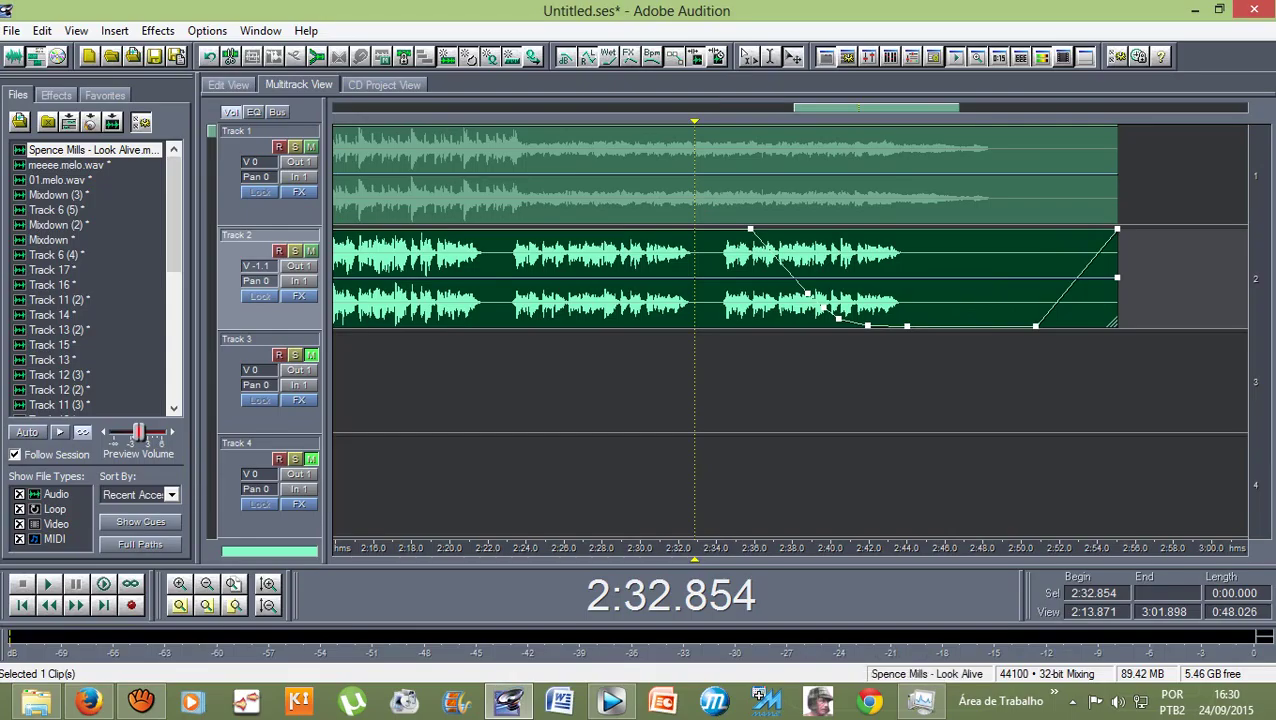
Draw a curved volume envelope on the instrumental clip from full level at about 2:36 to 0% at about 2:43.5, held until about 2:48.
left_click(930, 180)
left_click_drag(910, 128, 859, 221)
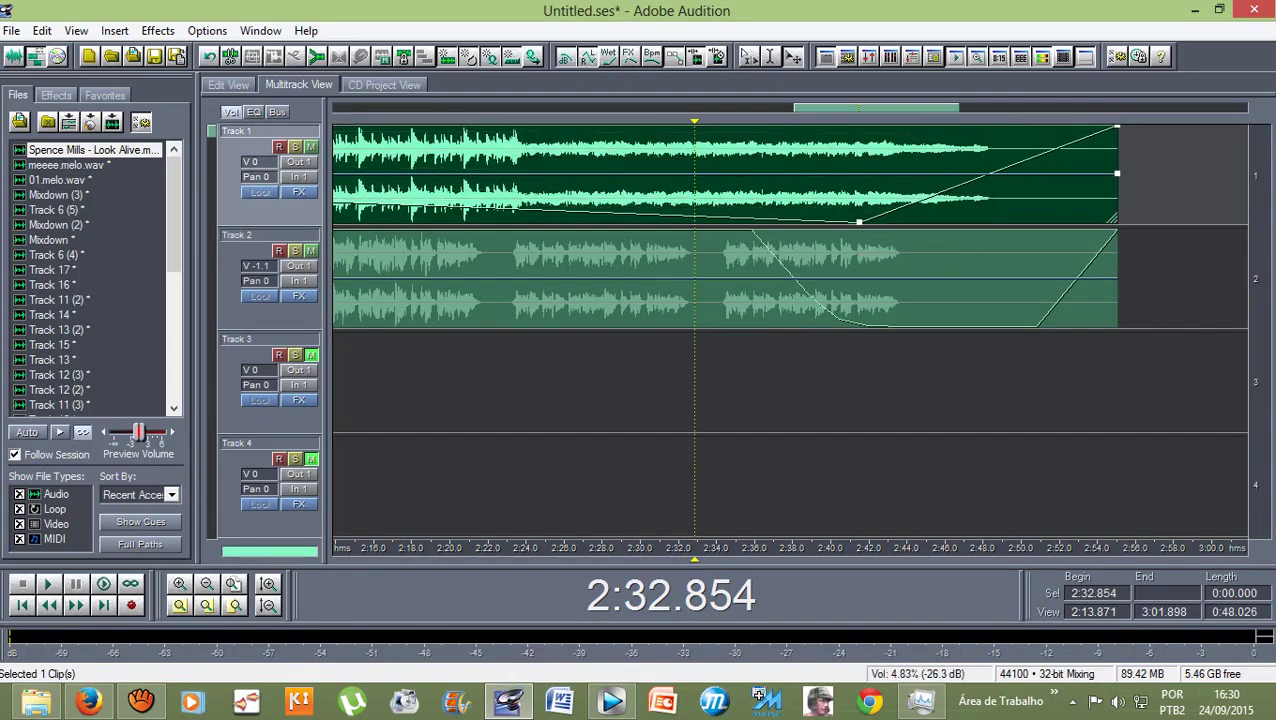
left_click_drag(755, 217, 760, 127)
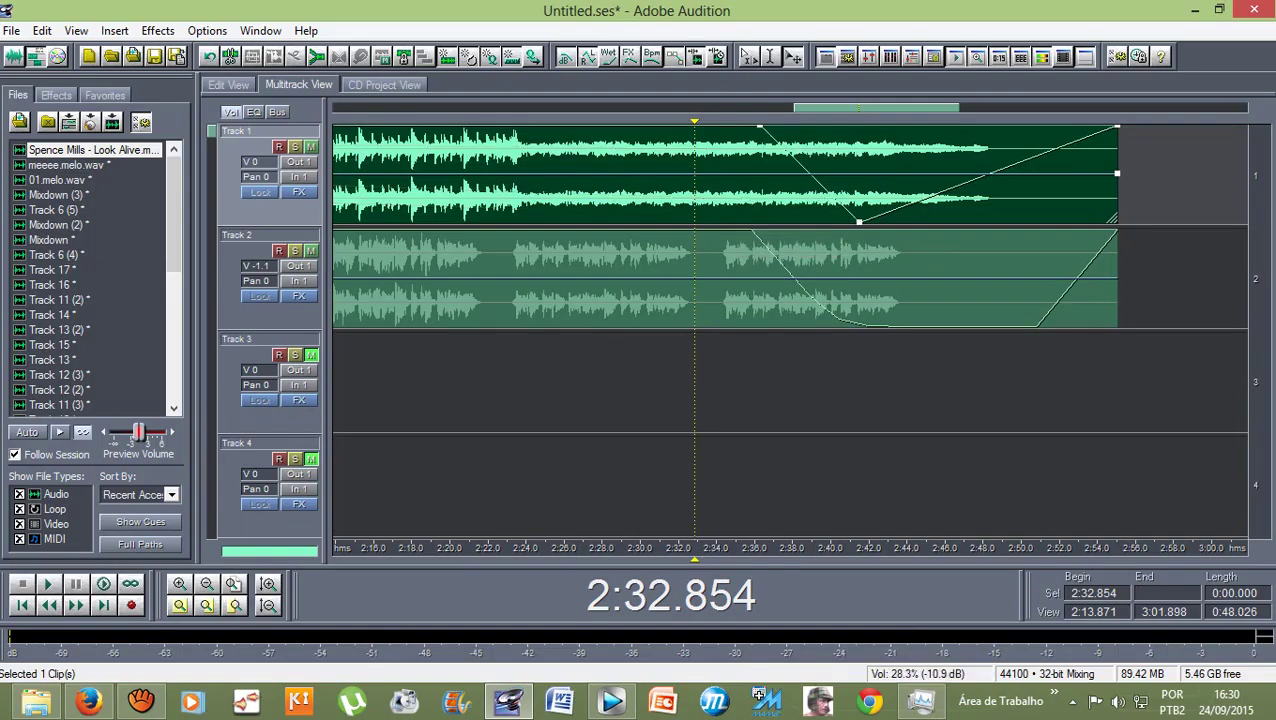
left_click_drag(975, 180, 979, 221)
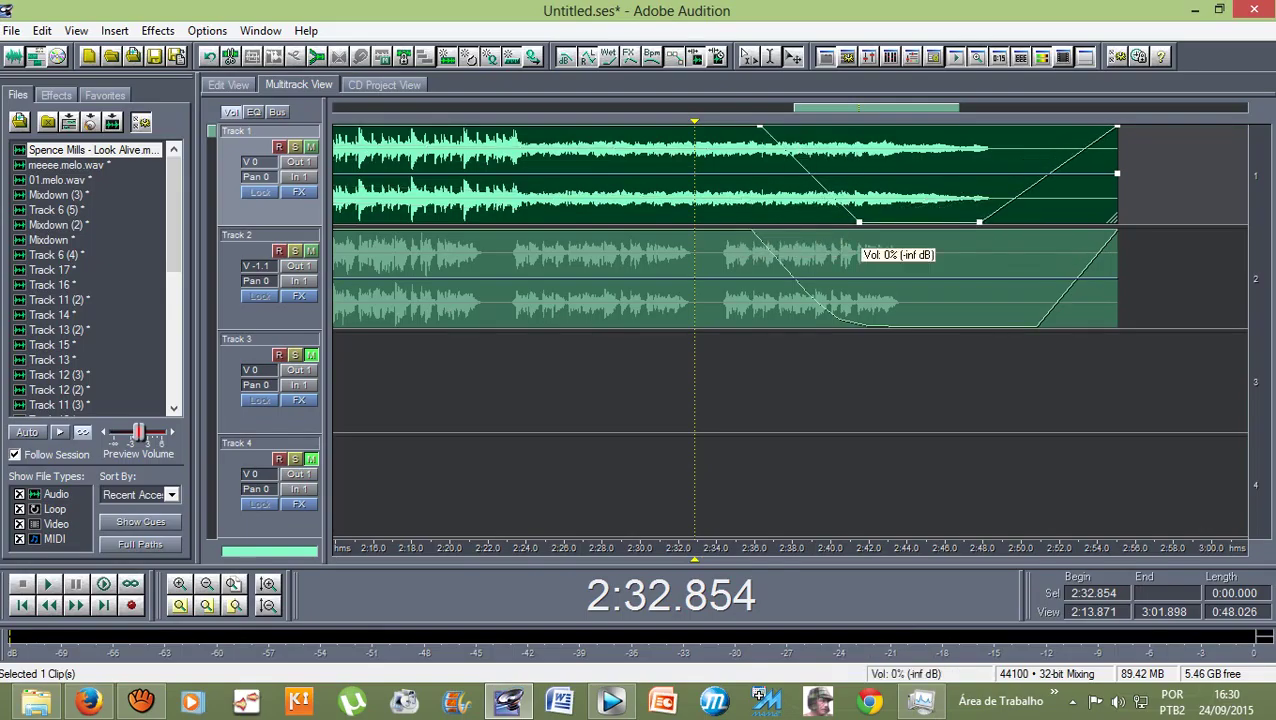
left_click_drag(859, 222, 897, 222)
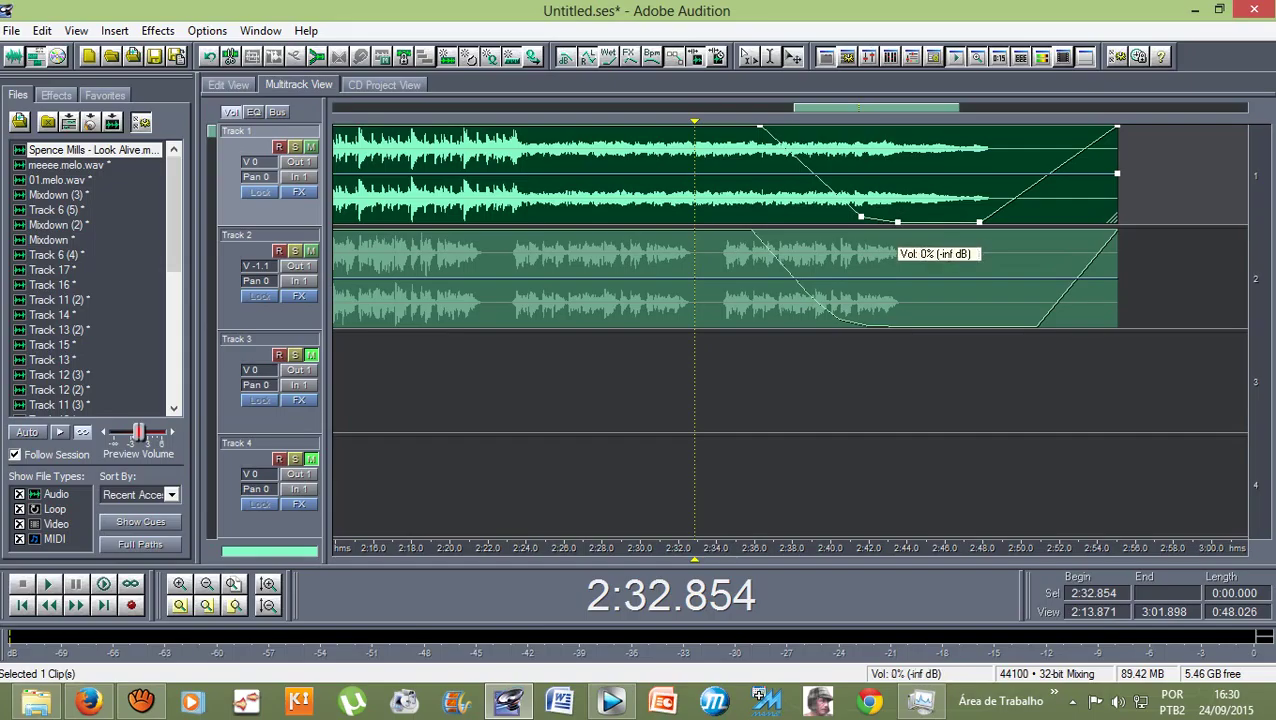
Trim the ends of the instrumental and vocal clips to about 2:49.7, where both envelopes stay at the minimum.
left_click_drag(1072, 160, 1011, 217)
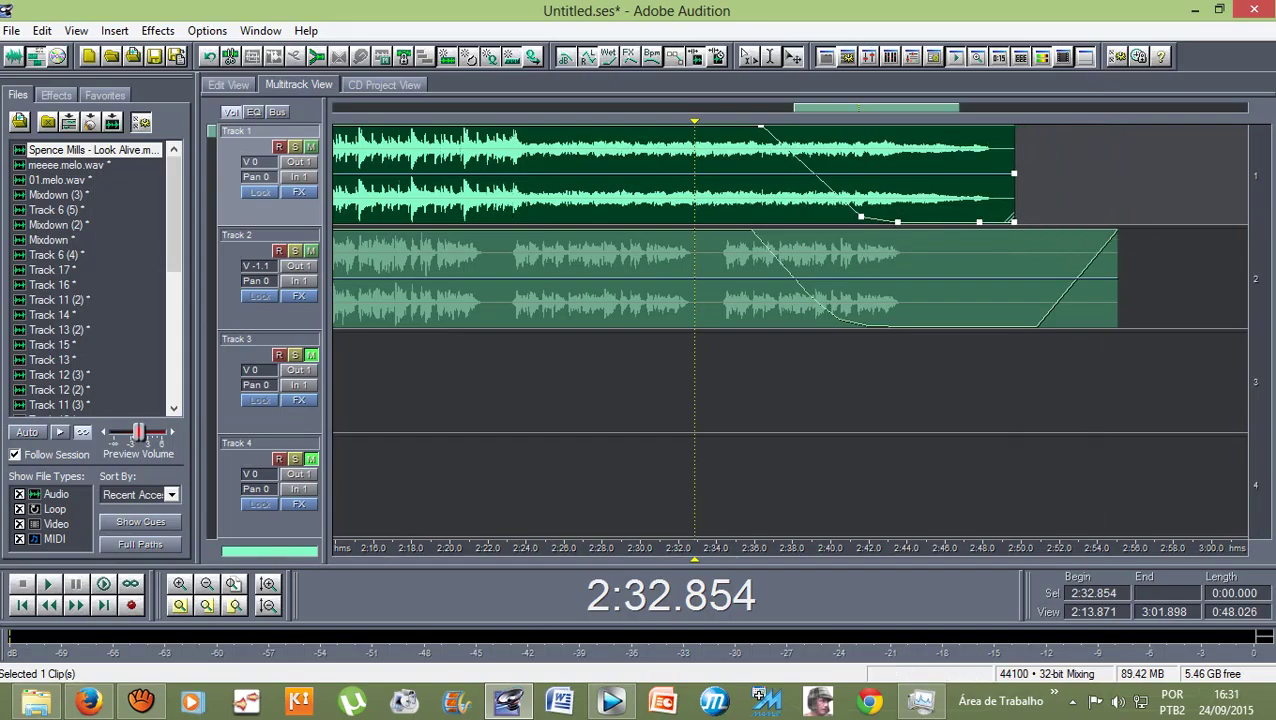
left_click_drag(1116, 280, 1014, 280)
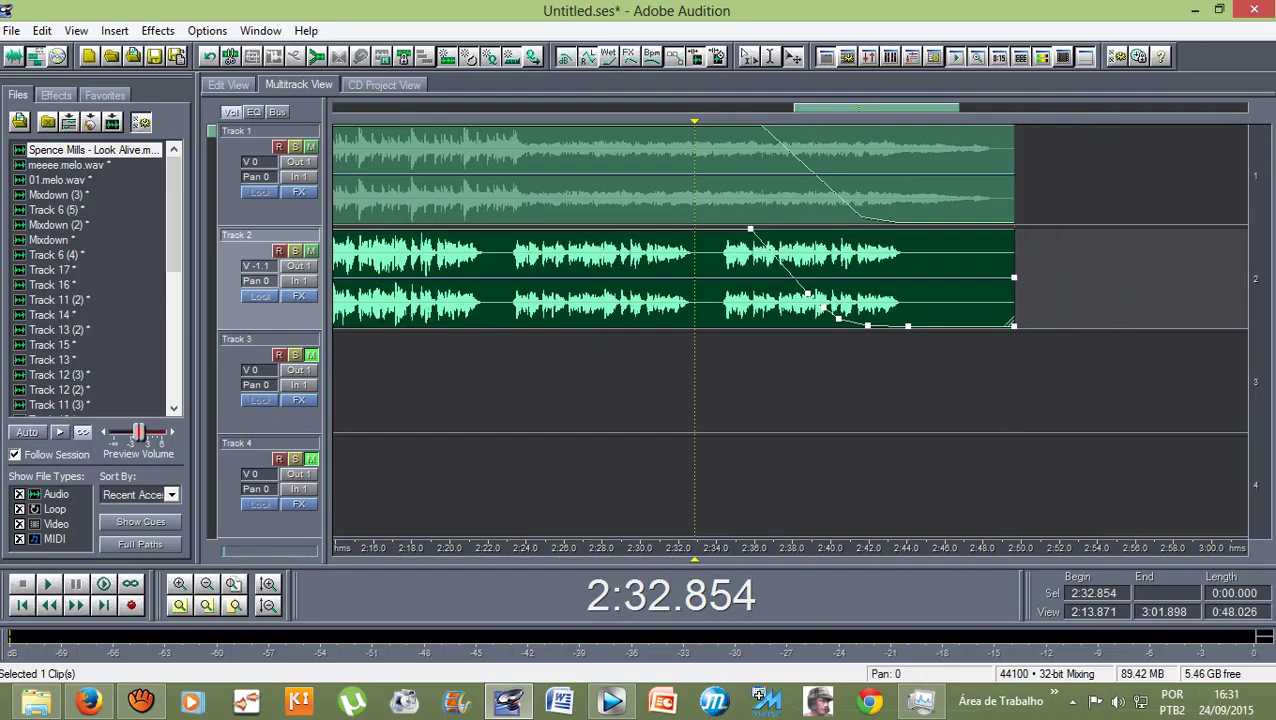
Play the envelope-faded ending of both tracks from 2:32.854 and show the whole session.
scroll(727, 278, "down", 2)
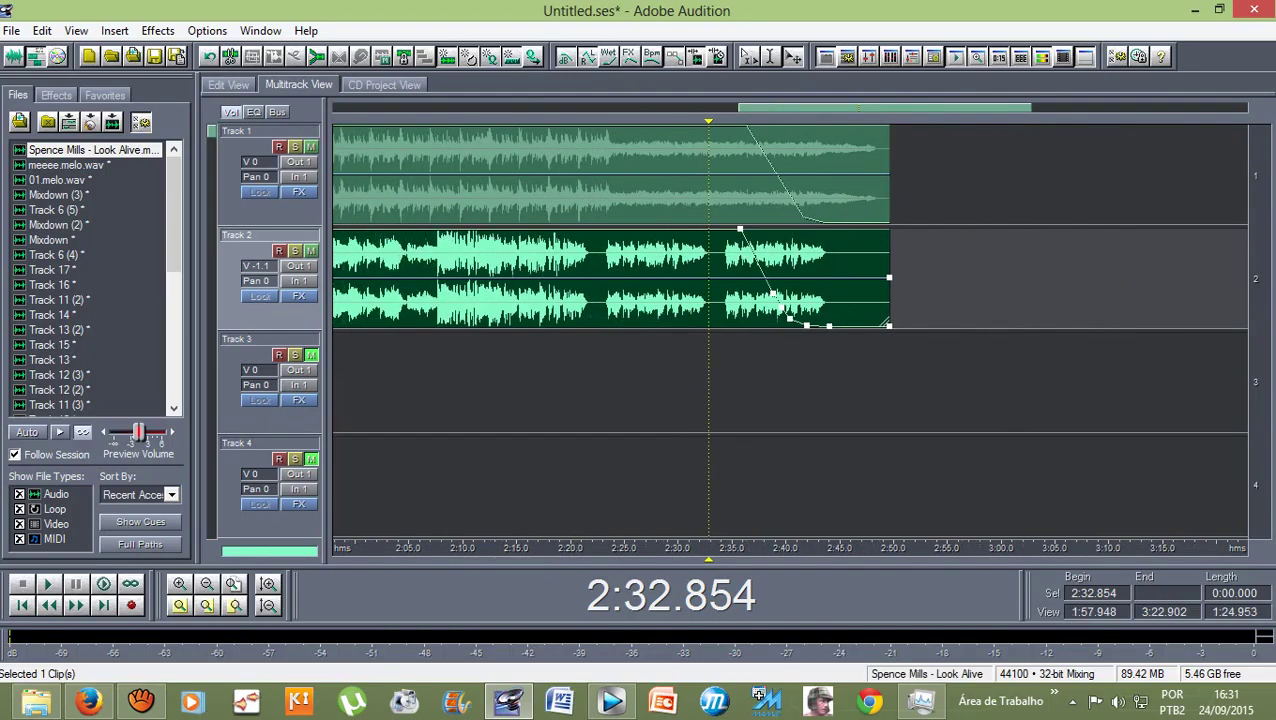
key("space")
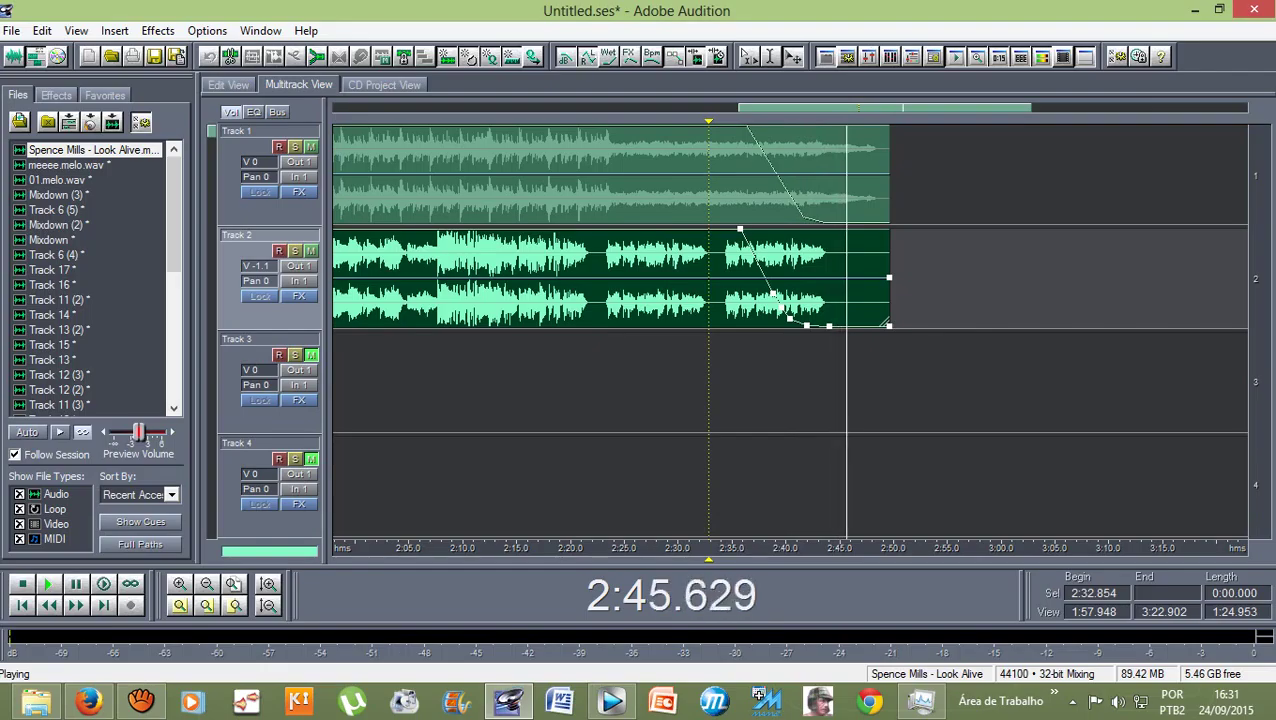
scroll(790, 332, "down", 3)
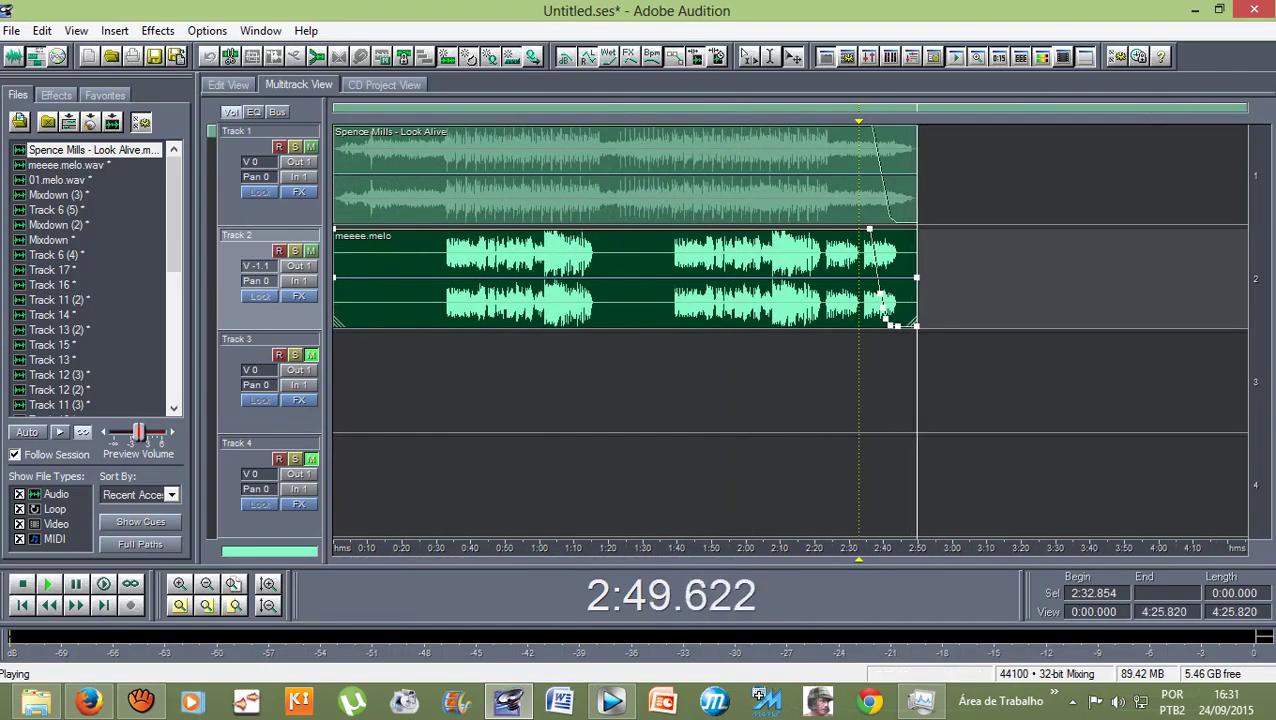
left_click(141, 702)
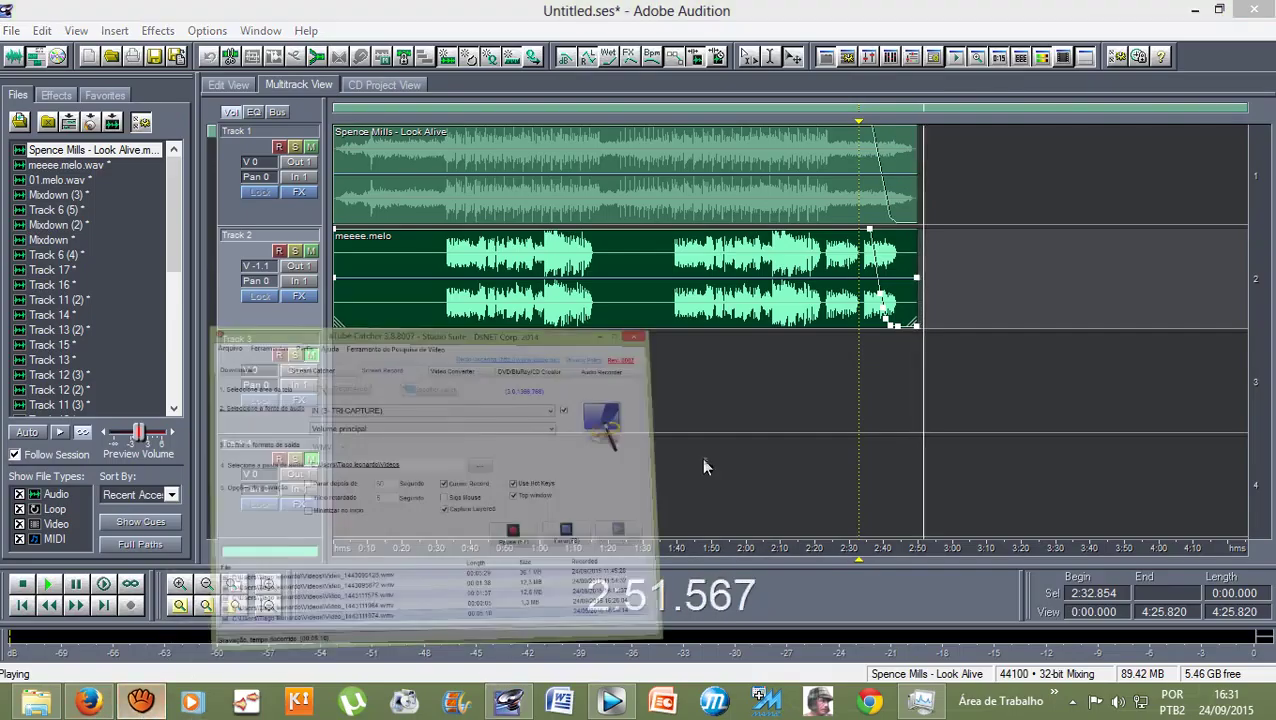